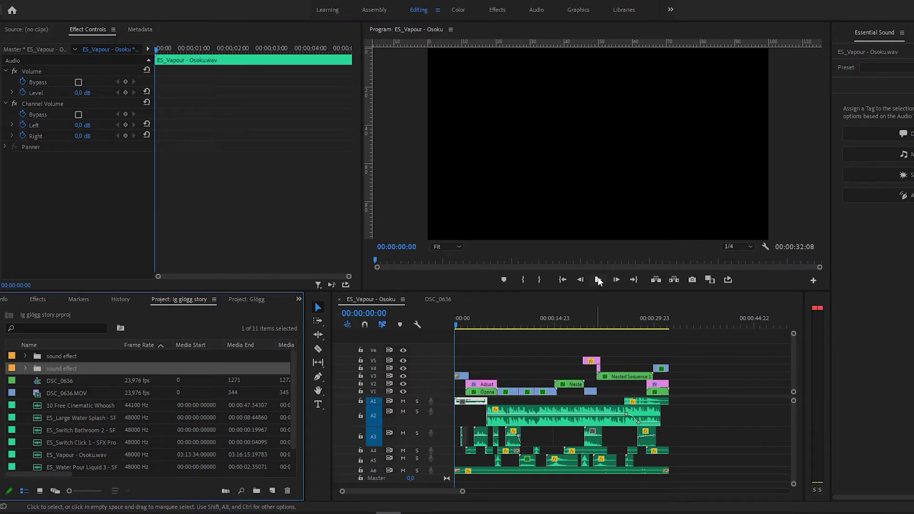
- Play the Christmas sequence from the start through to its end in the Program monitor
left_click(599, 281)
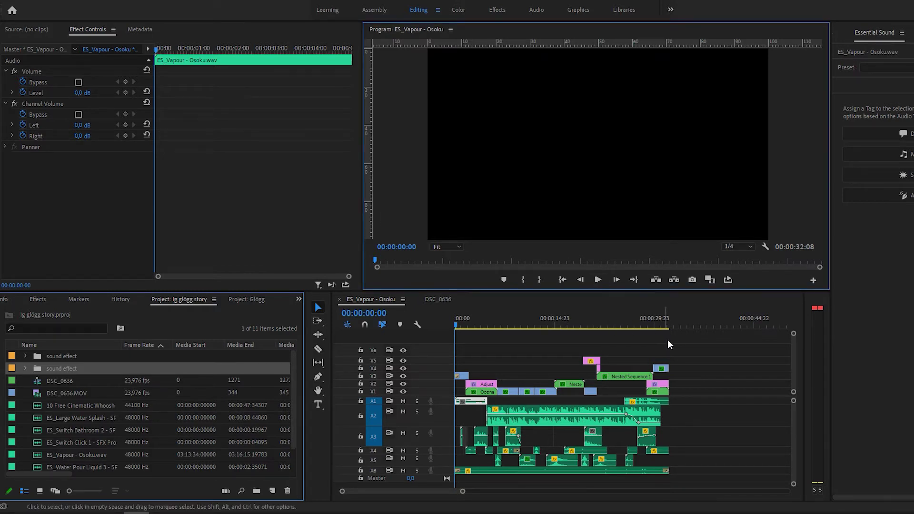
left_click(598, 280)
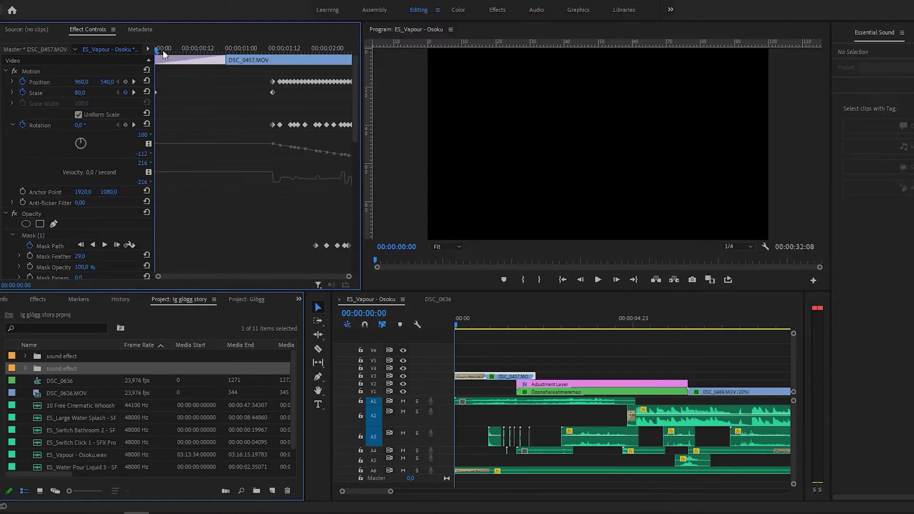
- Scrub DSC_0457.MOV through its zoom-in from black, showing the Position motion path
left_click_drag(163, 50, 253, 49)
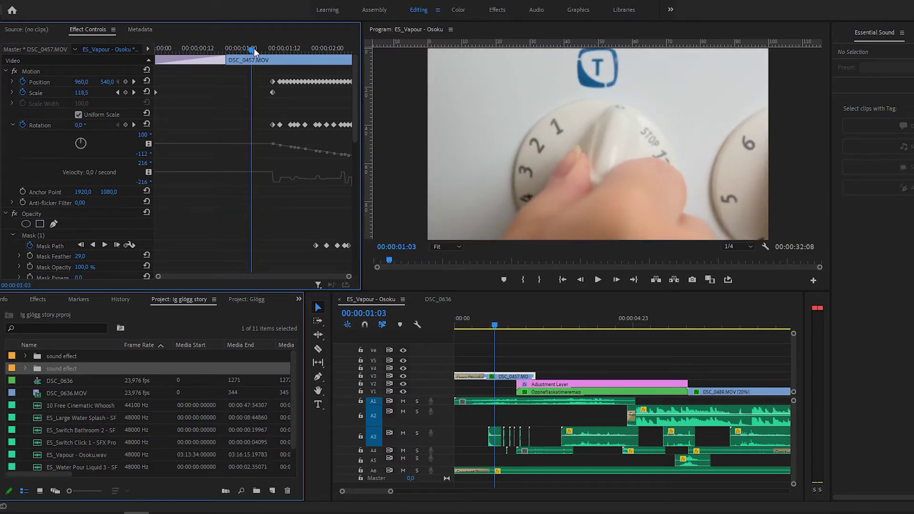
left_click_drag(254, 48, 273, 49)
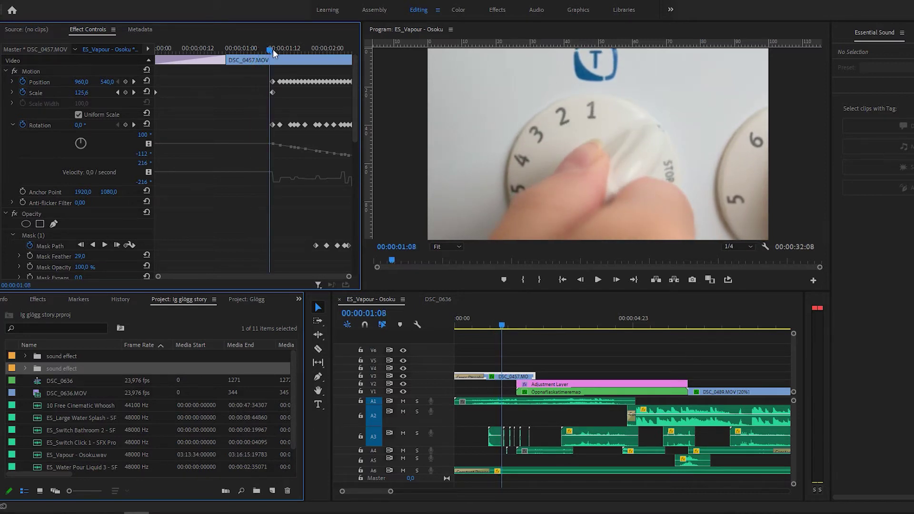
left_click(40, 81)
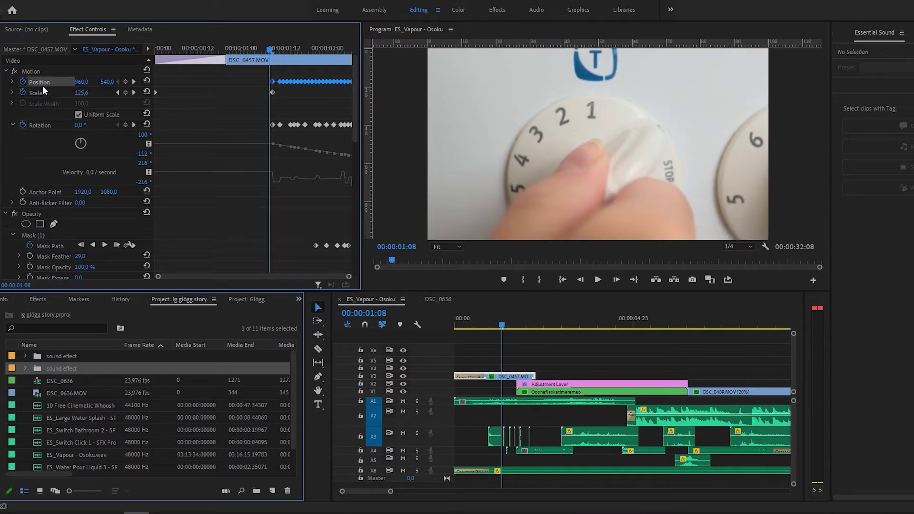
left_click_drag(272, 50, 295, 53)
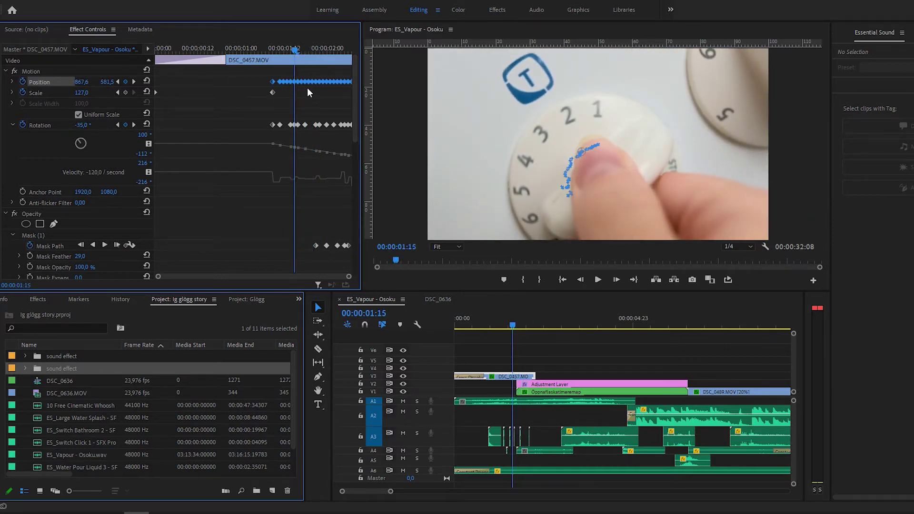
- Review the dial's keyframed Rotation animation with its keyframes and graph selected
left_click_drag(302, 50, 331, 53)
left_click(53, 126)
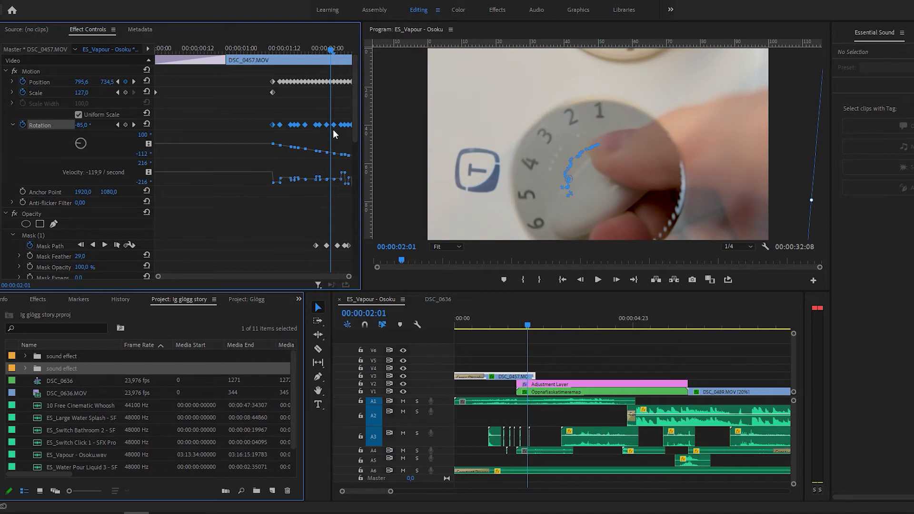
mouse_move(327, 48)
left_mouse_down()
mouse_move(275, 51)
mouse_move(332, 53)
mouse_move(296, 54)
mouse_move(321, 53)
left_mouse_up()
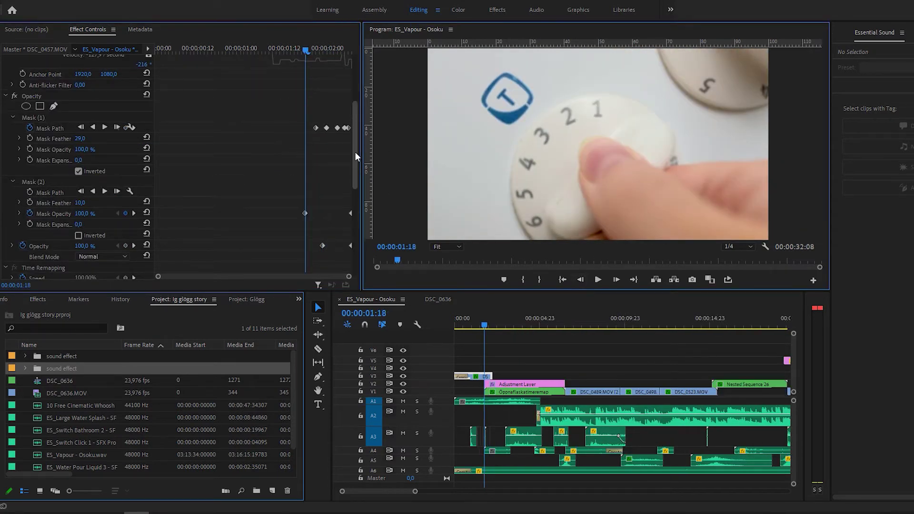
left_click_drag(355, 152, 361, 164)
- Show the dial clip's Mask (1) and hexagon Mask (2) outlines with the preview zoomed to 25%
left_click(56, 81)
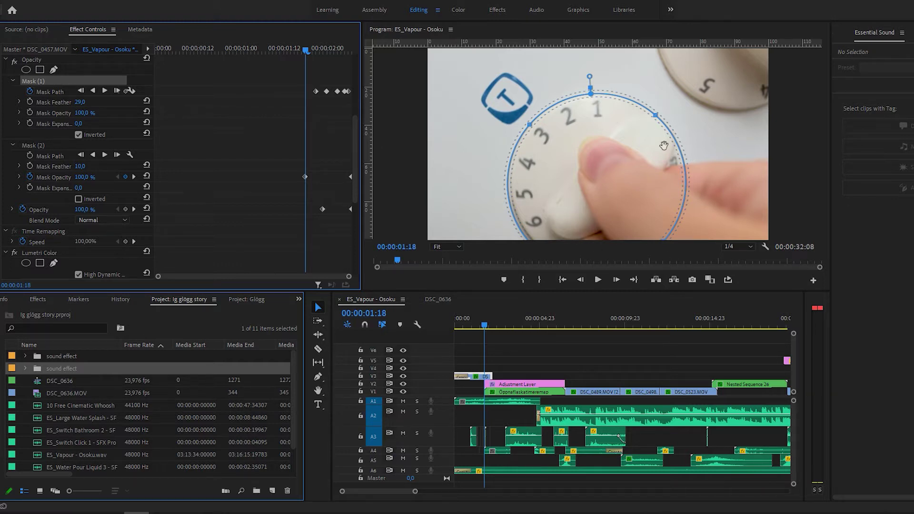
left_click(55, 146)
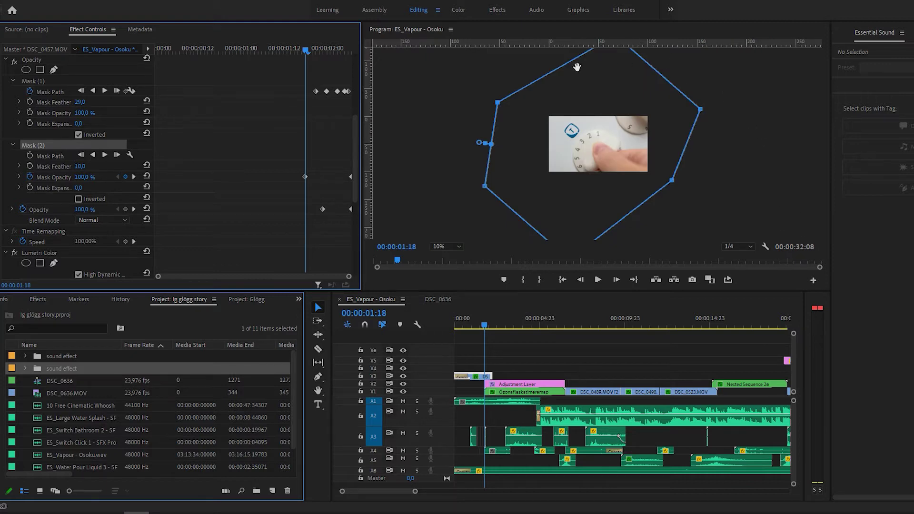
left_click(453, 247)
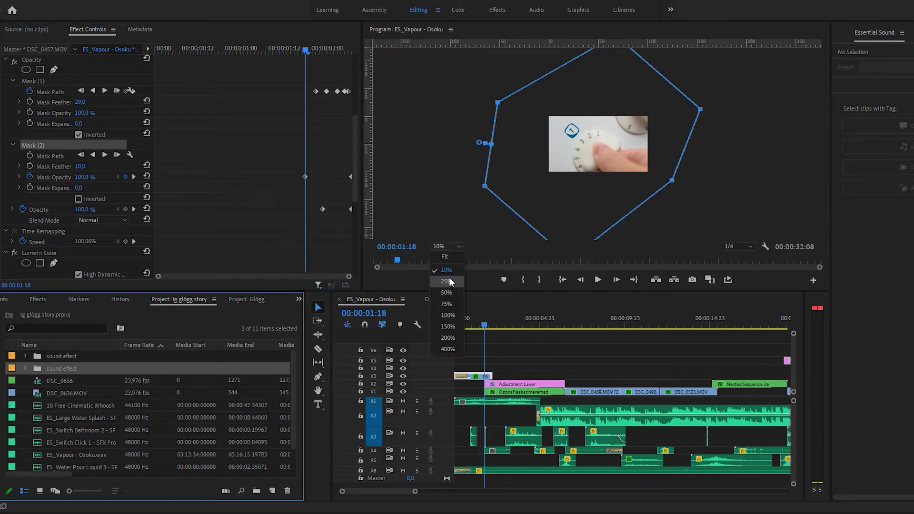
left_click(450, 277)
- Step frame by frame past the masked clip's end and back to check the mask opacity fade
left_click(620, 279)
left_click(620, 279)
left_click(621, 279)
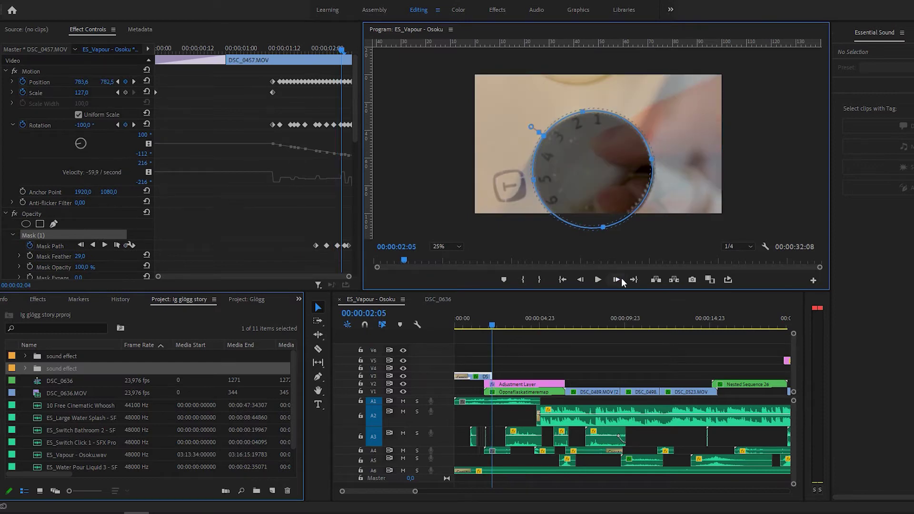
left_click(621, 279)
left_click(621, 279)
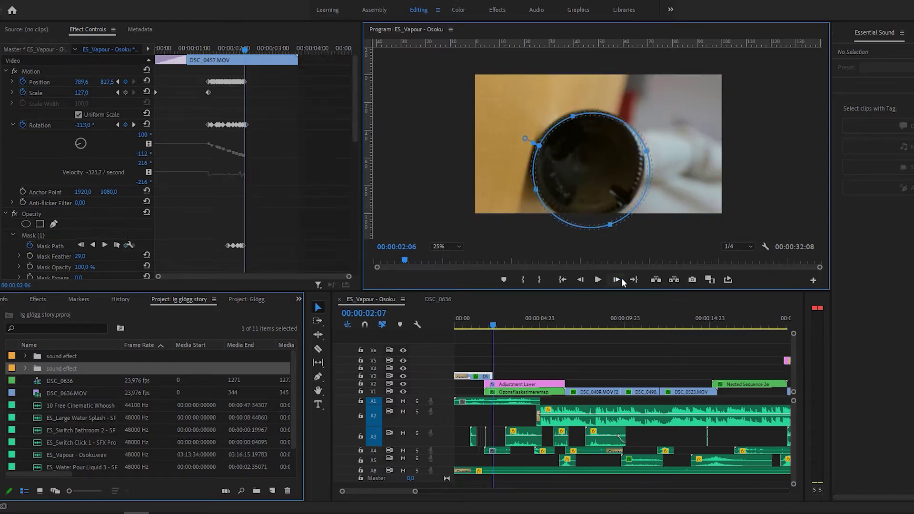
left_click(581, 280)
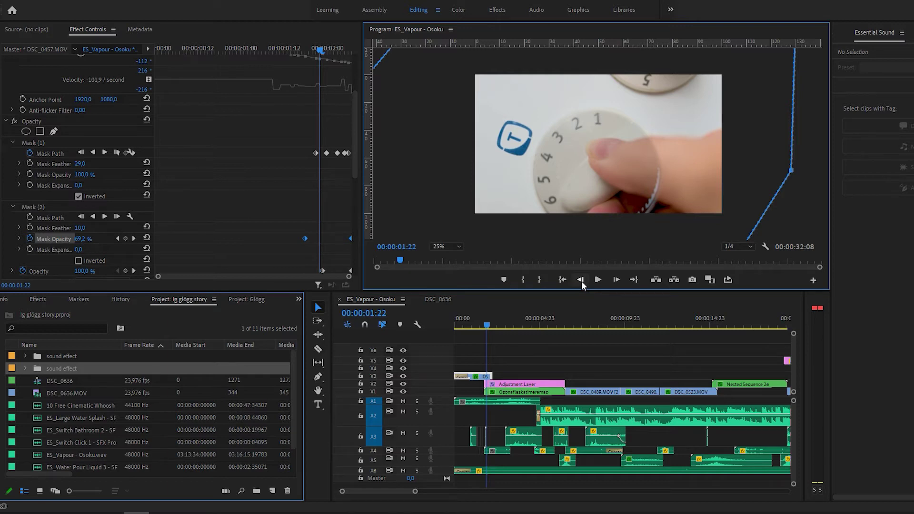
double_click(581, 281)
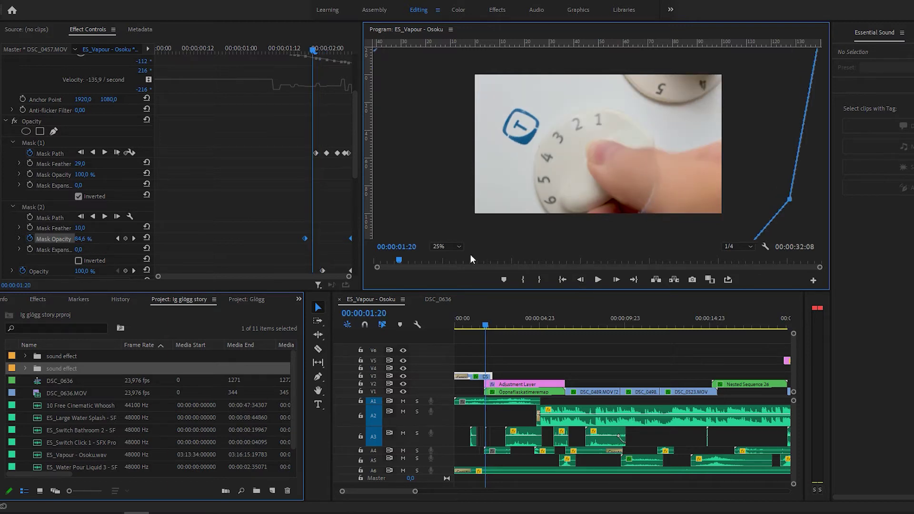
- Return the preview to Fit, step through the mask fade, and jump to the clip's end
left_click(446, 247)
left_click(450, 255)
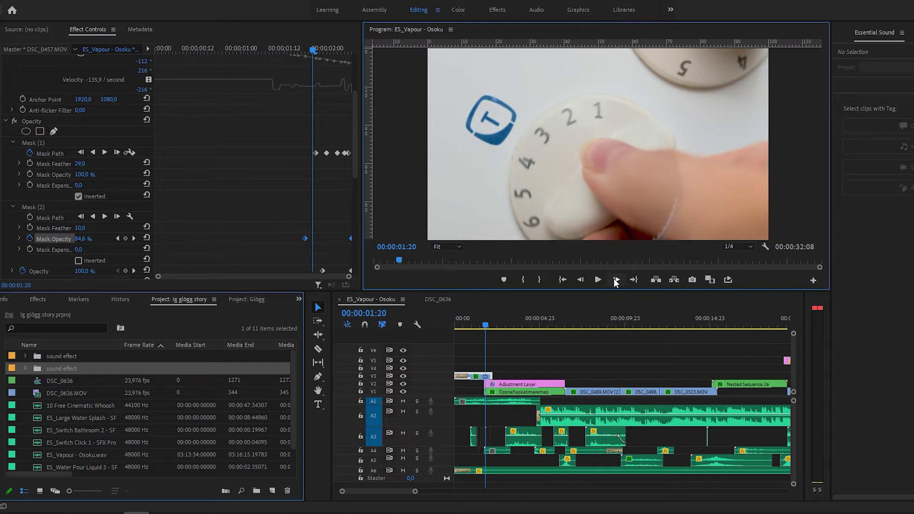
triple_click(616, 279)
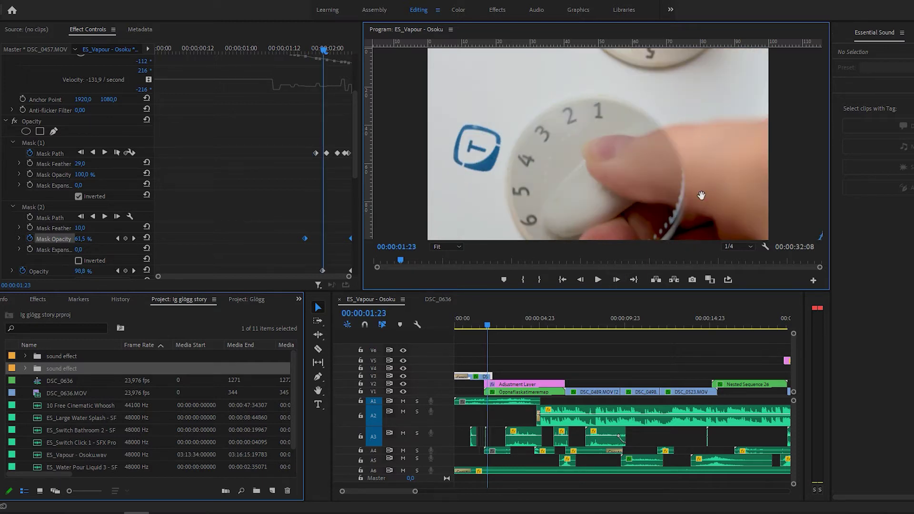
key("Down")
left_click(510, 392)
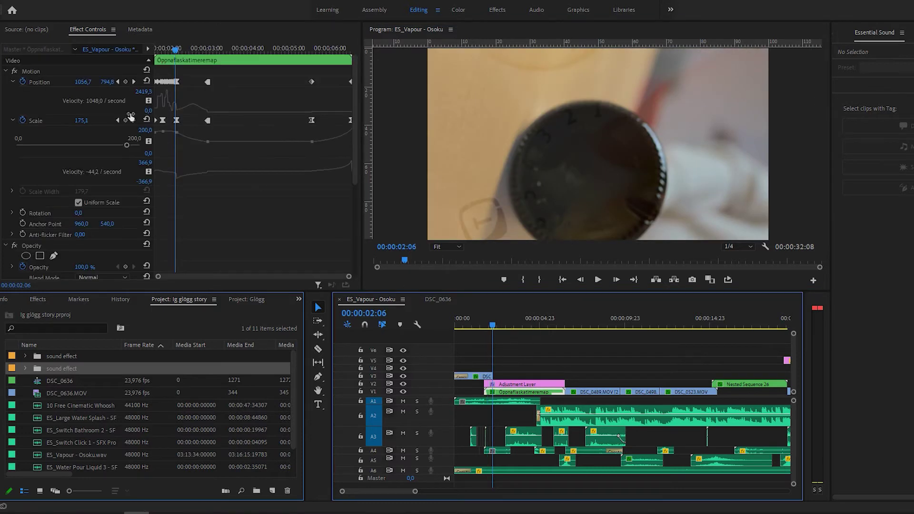
- Scrub the bottle clip's Position and Scale zoom-out until it settles at Scale 111.1 at 05:21
left_click(47, 82)
left_click(176, 49)
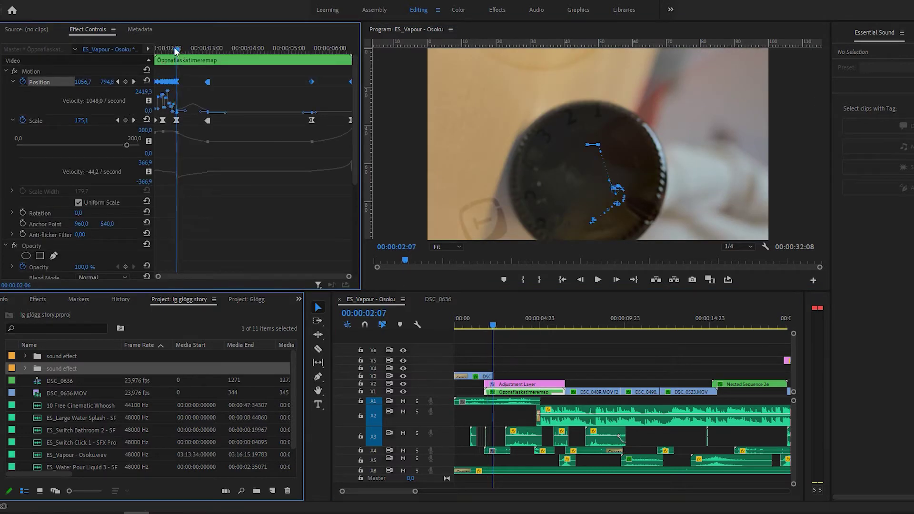
mouse_move(176, 49)
left_mouse_down()
mouse_move(161, 51)
mouse_move(170, 50)
left_mouse_up()
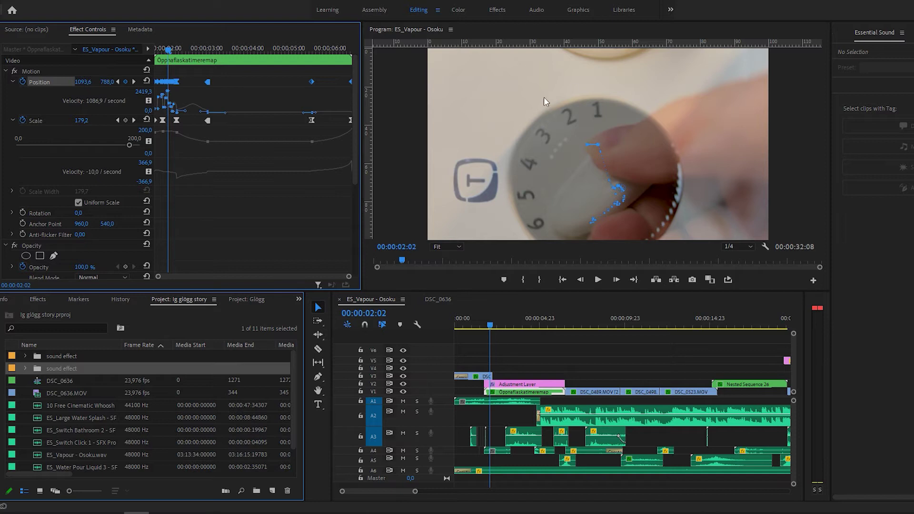
mouse_move(169, 49)
left_mouse_down()
mouse_move(183, 51)
mouse_move(153, 50)
mouse_move(181, 49)
mouse_move(159, 56)
mouse_move(179, 59)
left_mouse_up()
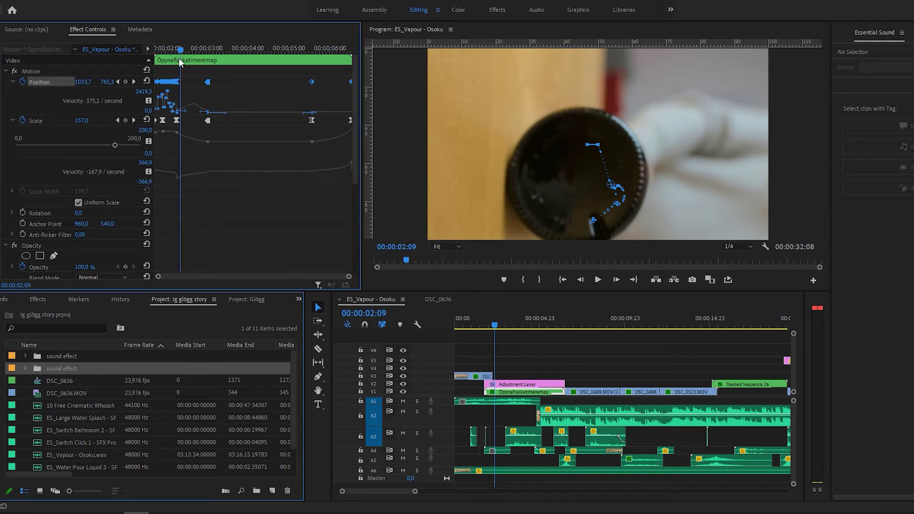
left_click_drag(179, 58, 205, 56)
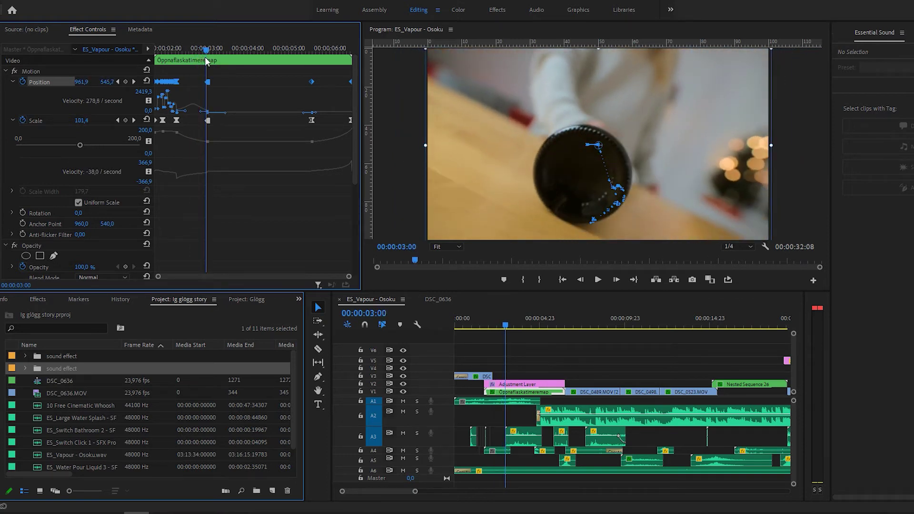
left_click_drag(206, 57, 326, 51)
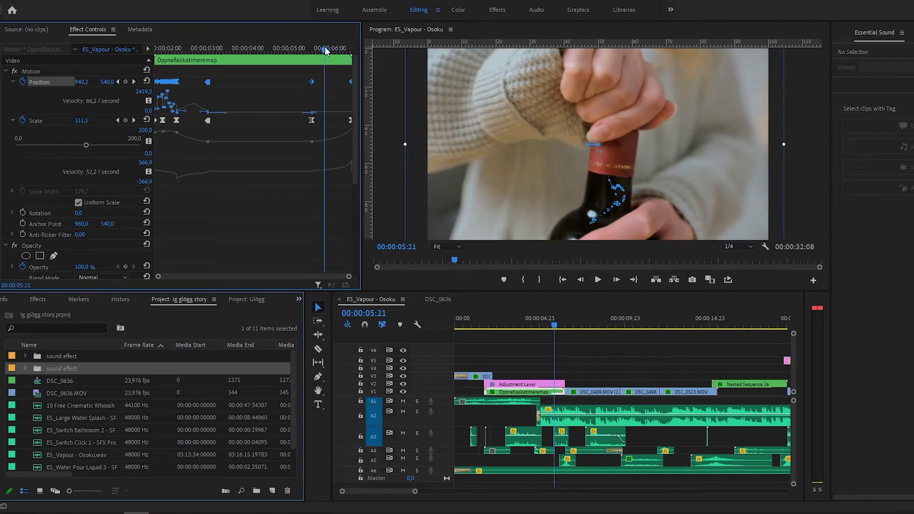
- Select the bottle clip's last Scale keyframe and scrub forward into DSC_0489.MOV at 06:13
left_click(350, 121)
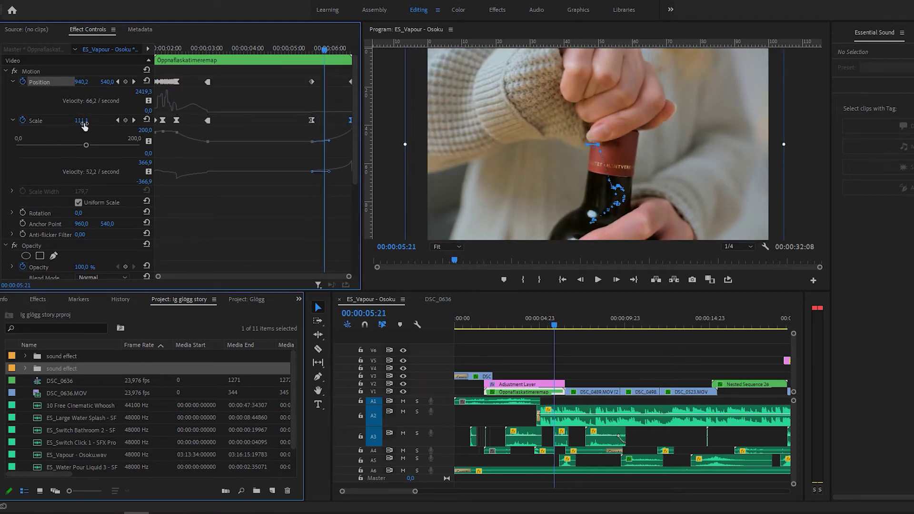
left_click_drag(328, 49, 375, 72)
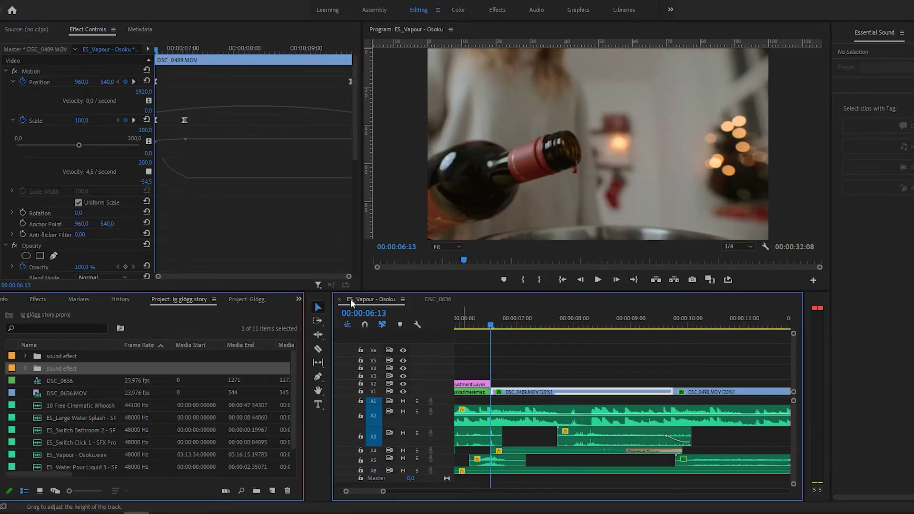
left_click(40, 120)
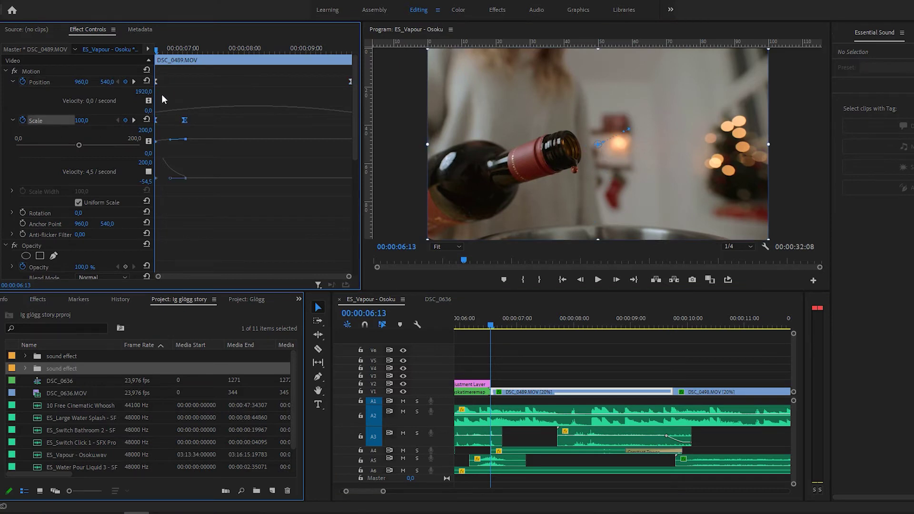
mouse_move(158, 53)
left_mouse_down()
mouse_move(184, 48)
mouse_move(157, 48)
left_mouse_up()
left_click(39, 122)
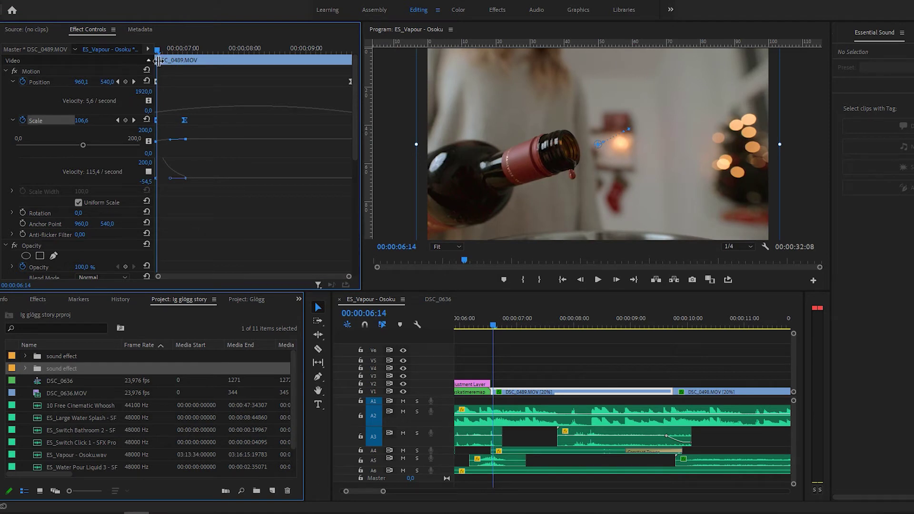
left_click_drag(157, 50, 335, 53)
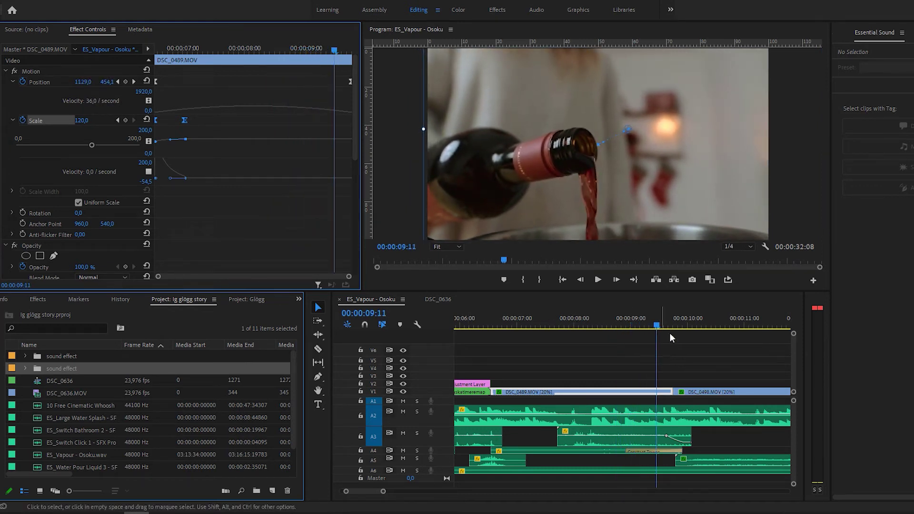
left_click(701, 390)
left_click(658, 322)
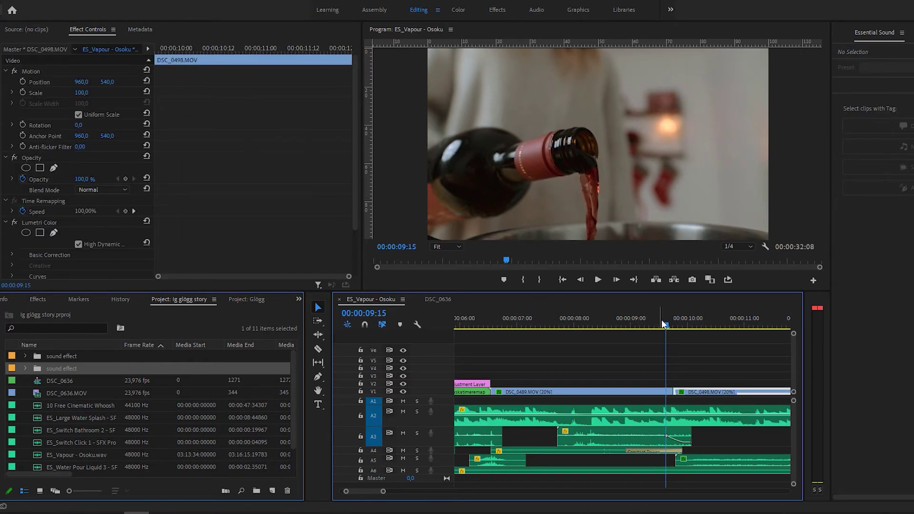
left_click(666, 414)
left_click(675, 324)
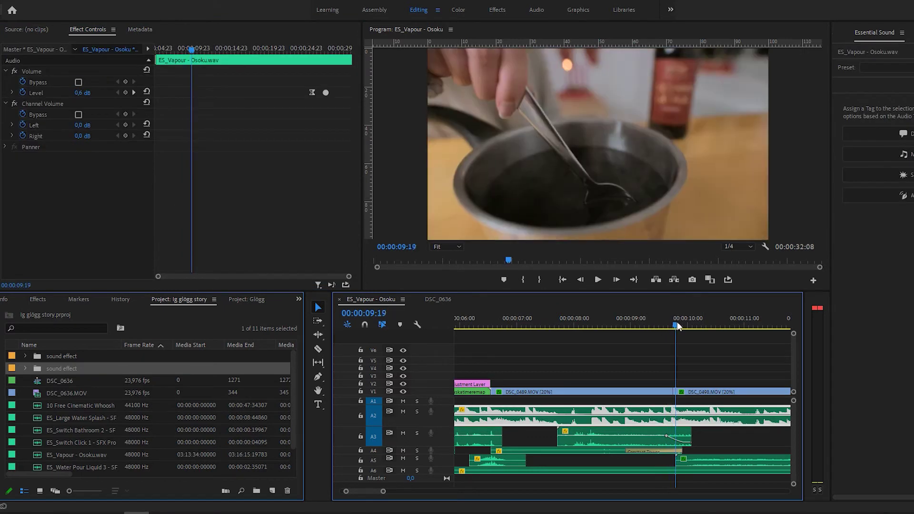
left_click(704, 392)
left_click(50, 80)
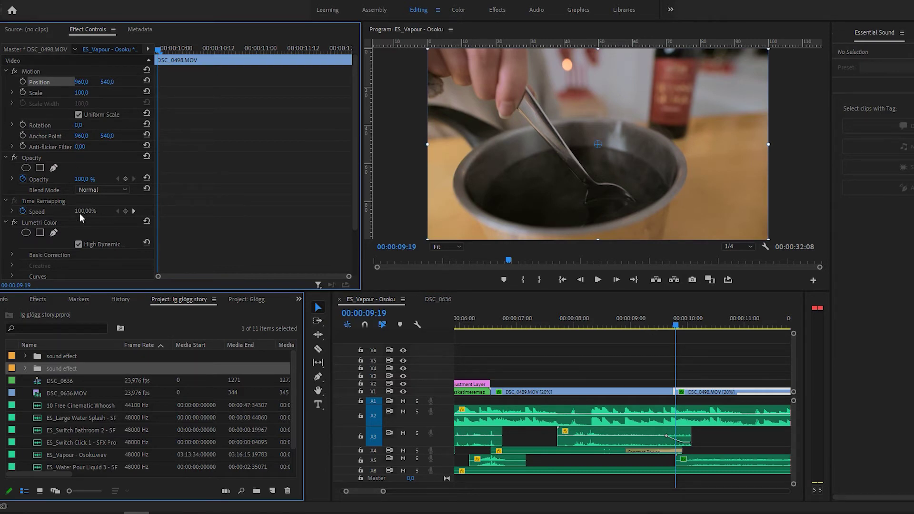
left_click(17, 222)
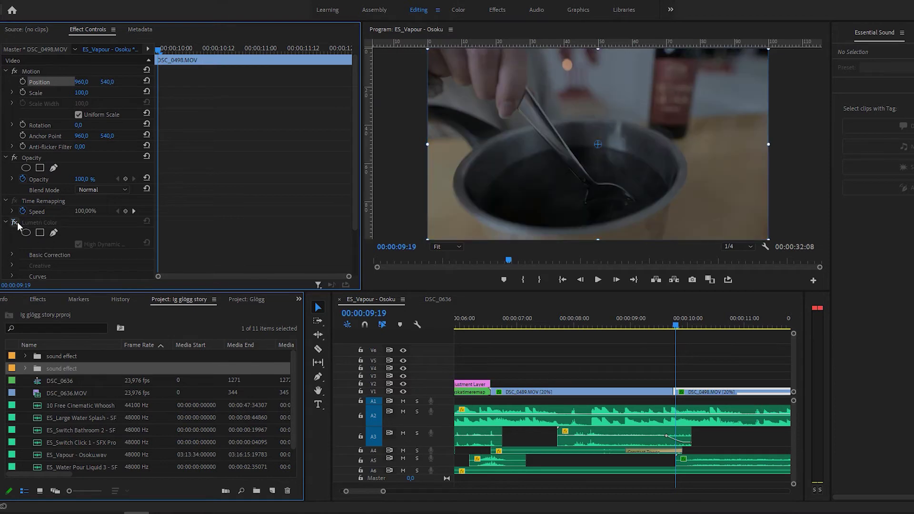
left_click(18, 223)
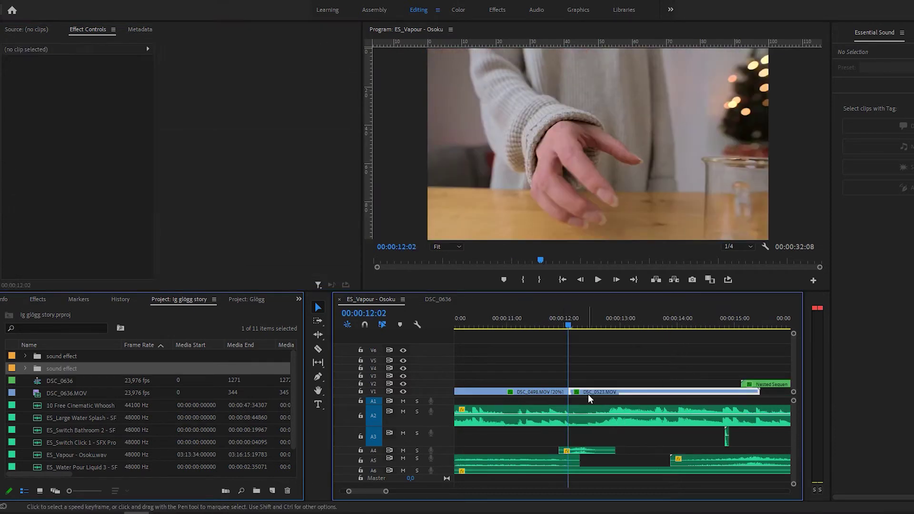
left_click_drag(571, 325, 738, 330)
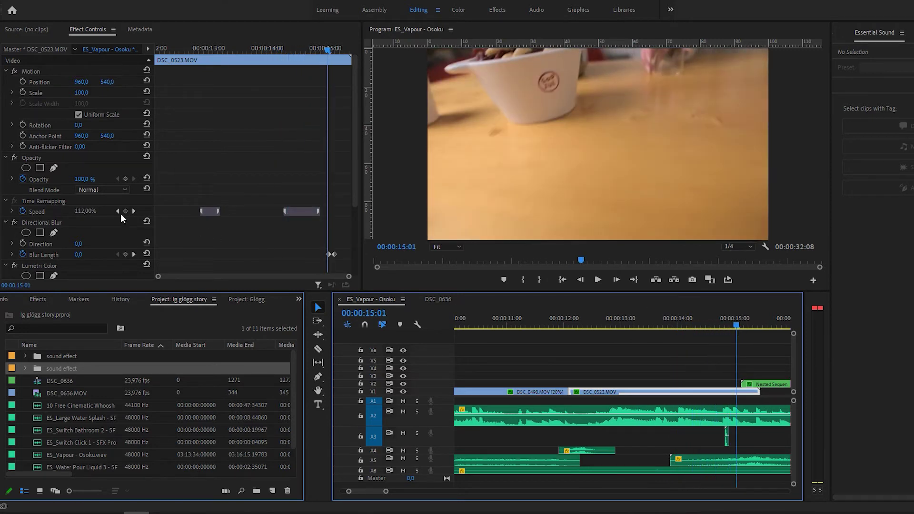
left_click(67, 244)
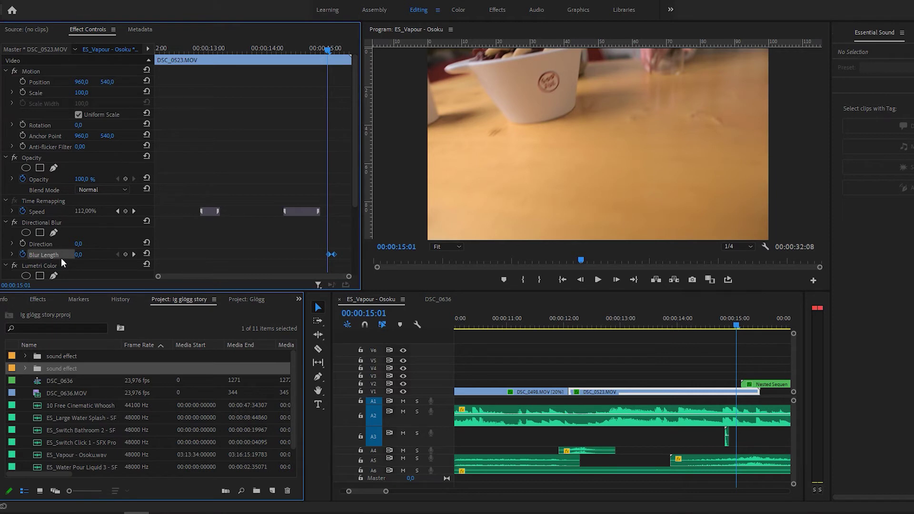
scroll(53, 214, "down", 2)
key("Right")
left_click(50, 203)
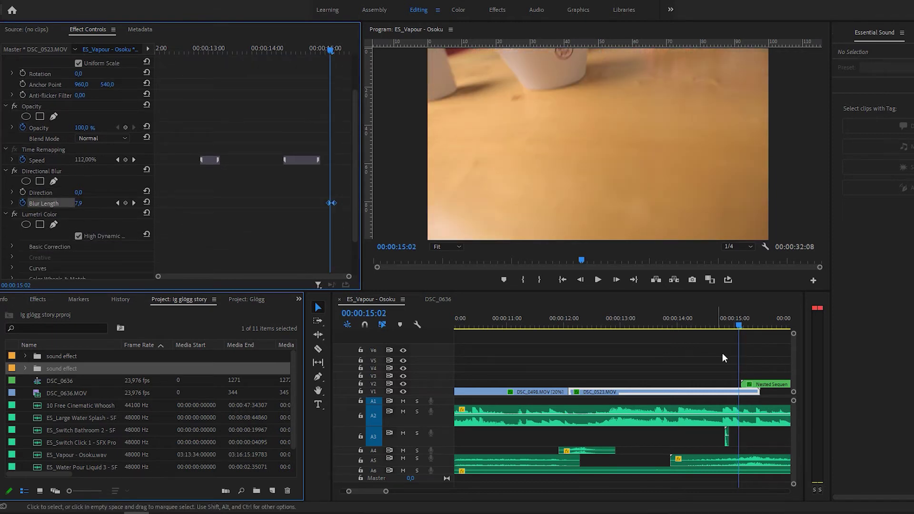
left_click_drag(739, 325, 739, 325)
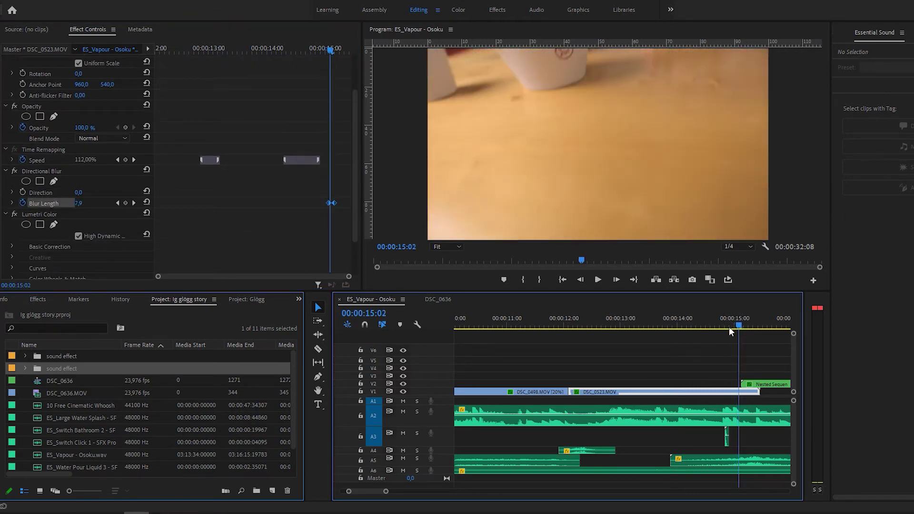
left_click(49, 195)
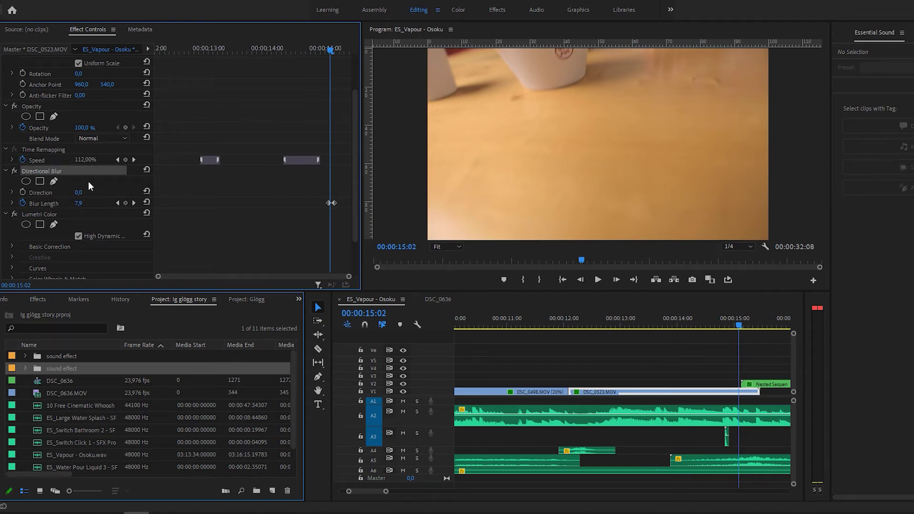
left_click(621, 279)
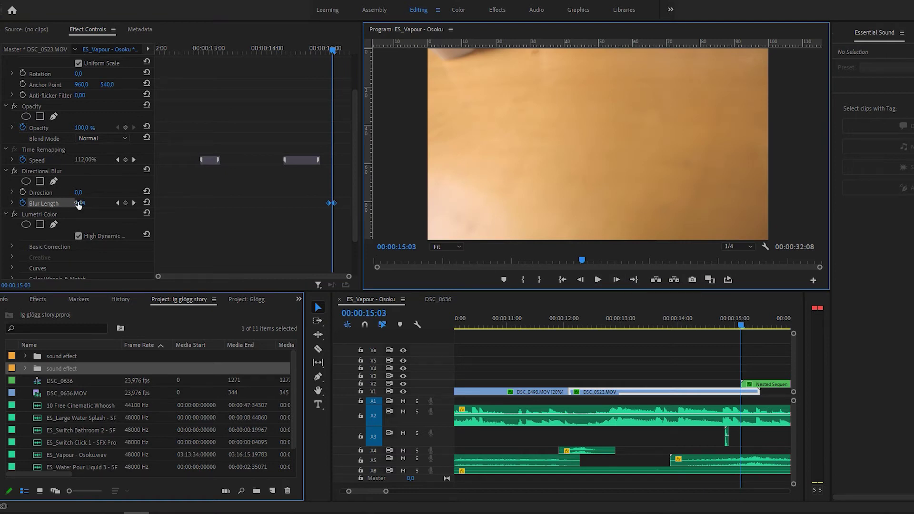
left_click(616, 280)
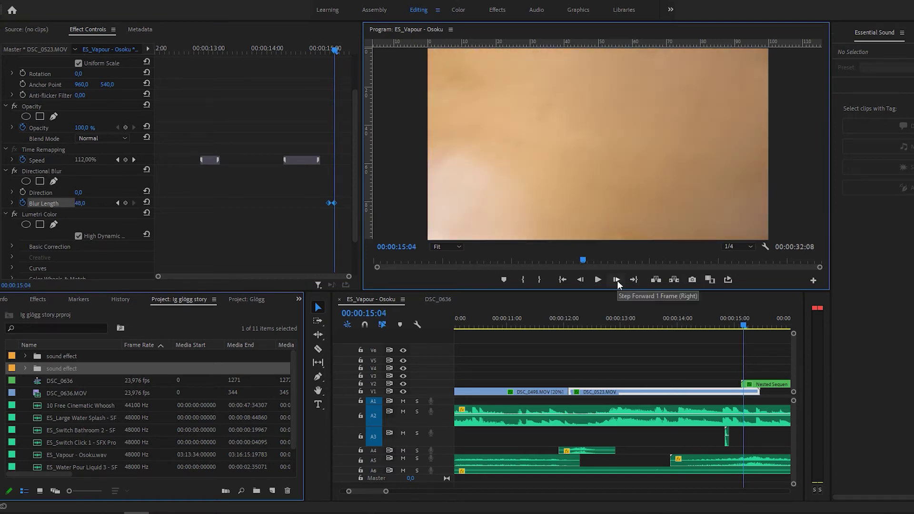
left_click(690, 367)
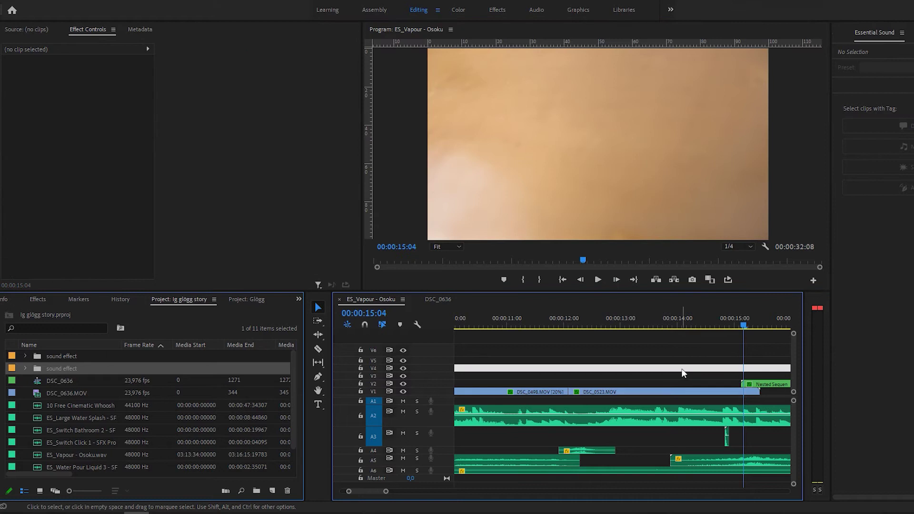
left_click(761, 383)
scroll(354, 161, "down", 2)
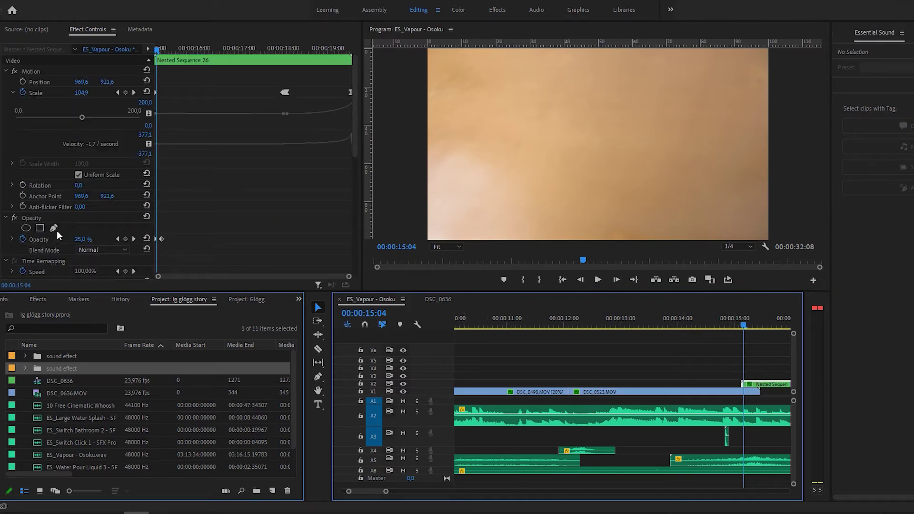
scroll(63, 214, "down", 5)
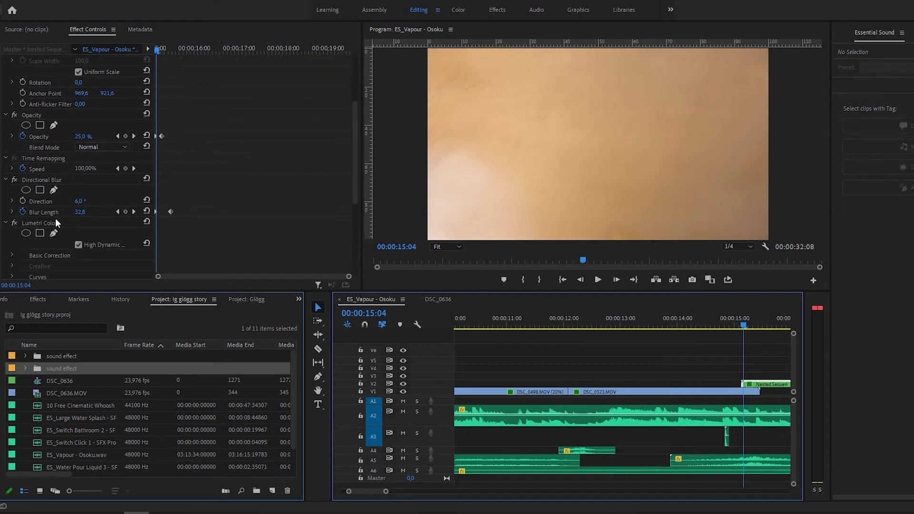
scroll(599, 325, "right", 3)
mouse_move(597, 324)
left_mouse_down()
mouse_move(716, 327)
mouse_move(607, 326)
left_mouse_up()
left_click(632, 383)
scroll(53, 244, "down", 4)
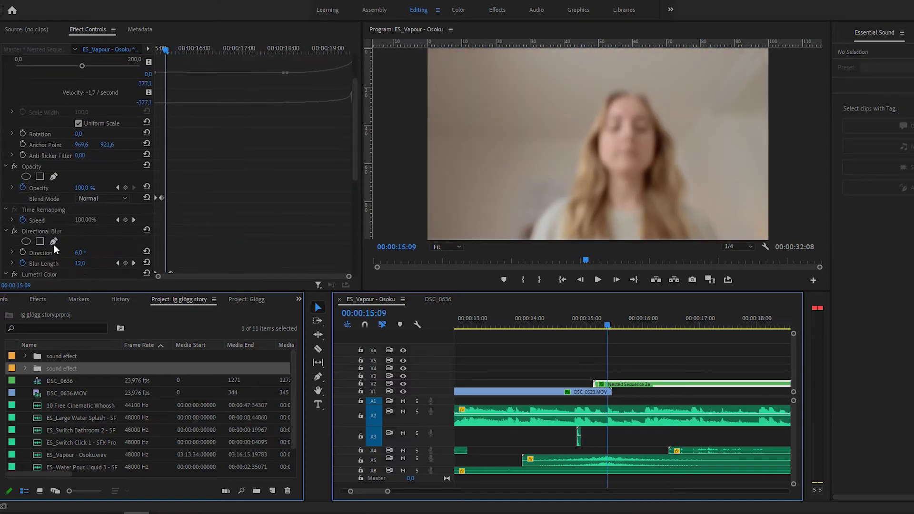
left_click(59, 210)
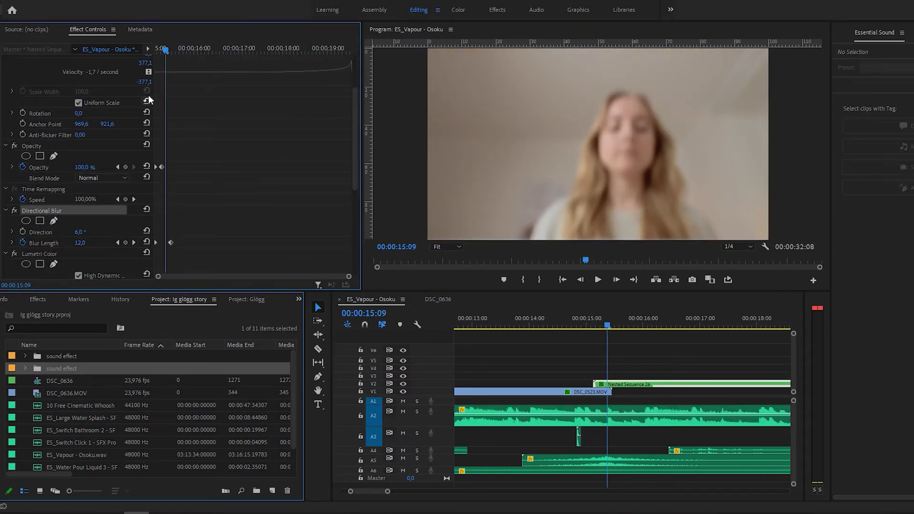
left_click_drag(165, 52, 252, 51)
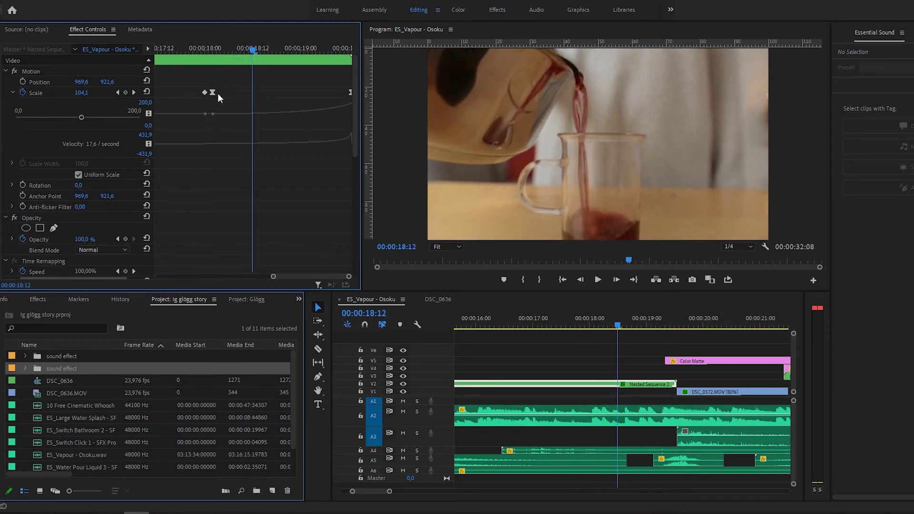
- Save the project with the 18:12 Scale keyframe selected, then preview the zoom forward to 19:13
left_click(212, 93)
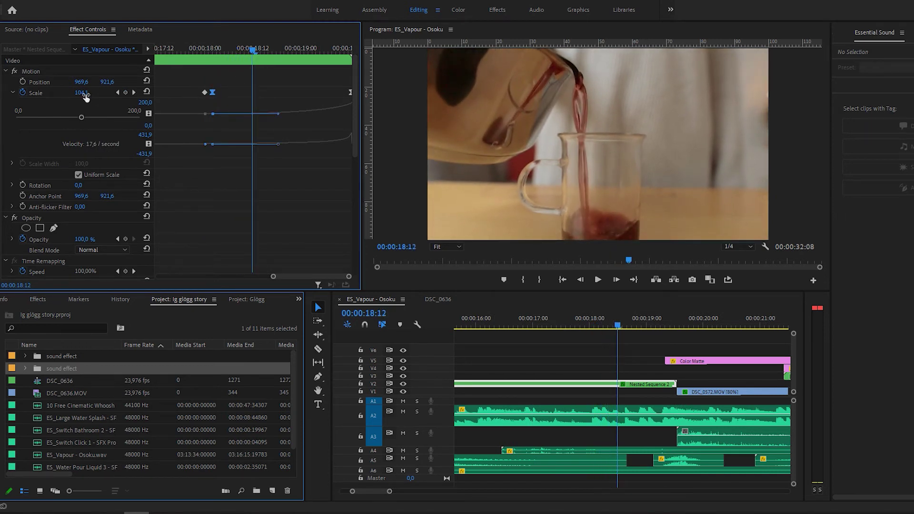
key("ctrl+s")
left_click_drag(255, 48, 333, 49)
left_click(616, 280)
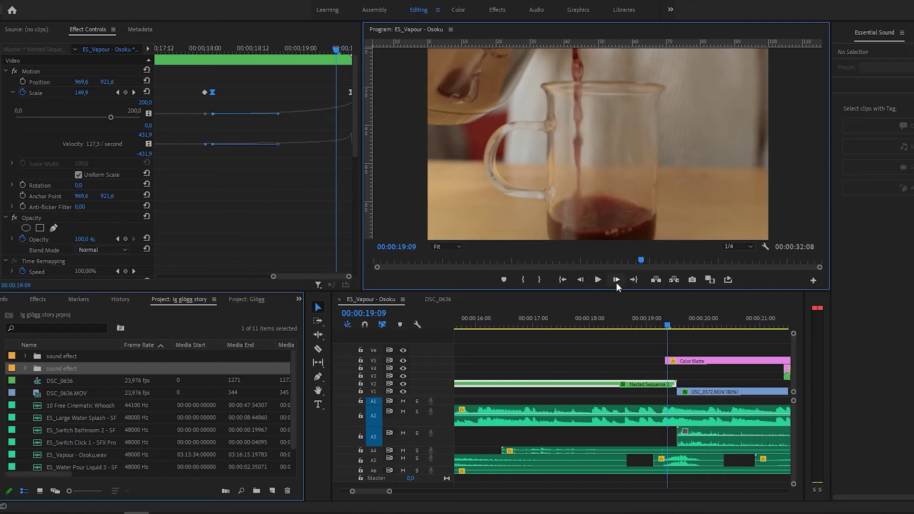
left_click(616, 279)
left_click(616, 279)
left_click(616, 280)
left_click(616, 280)
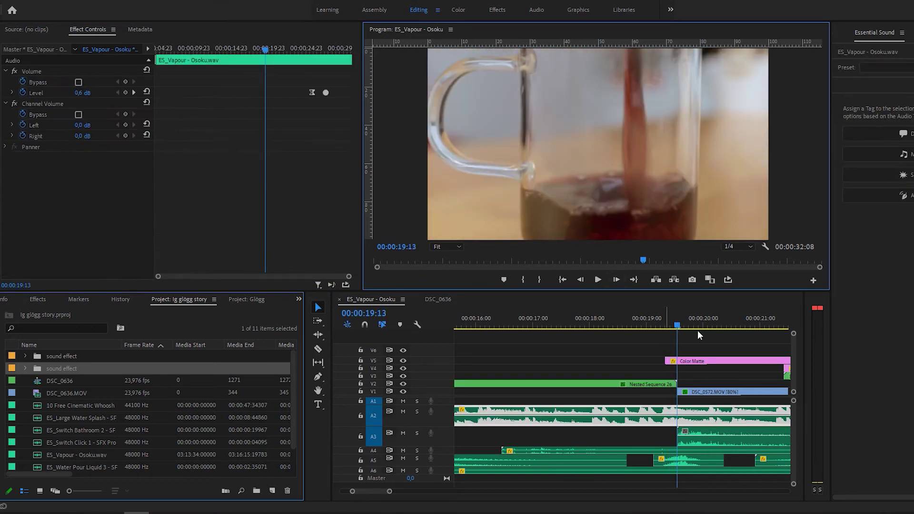
left_click(742, 391)
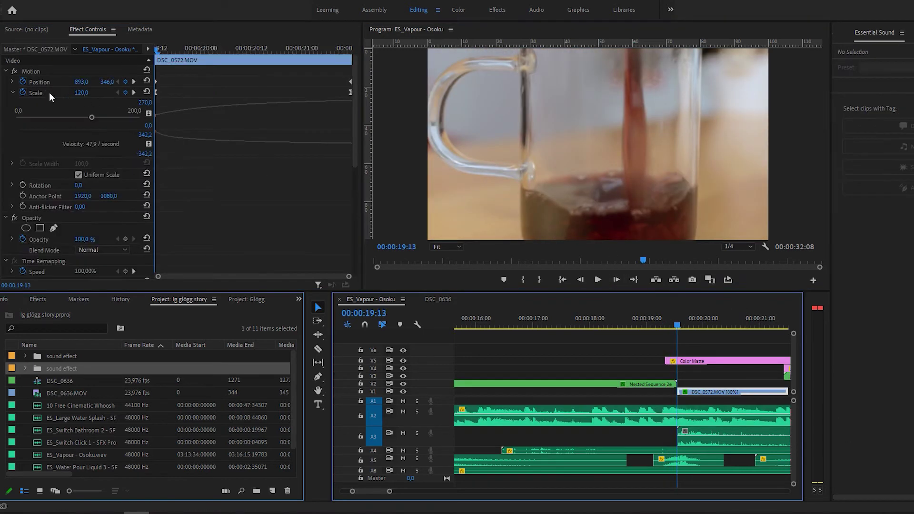
left_click(50, 92)
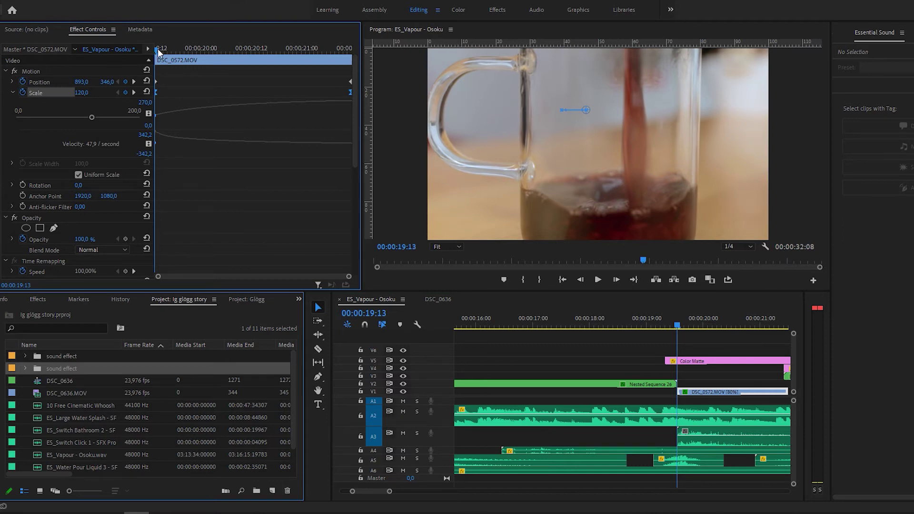
left_click_drag(159, 51, 345, 60)
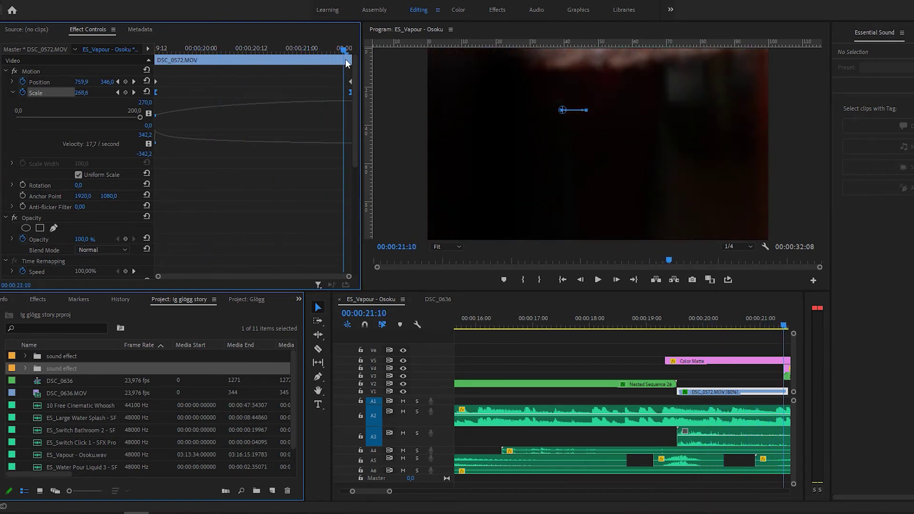
left_click(615, 351)
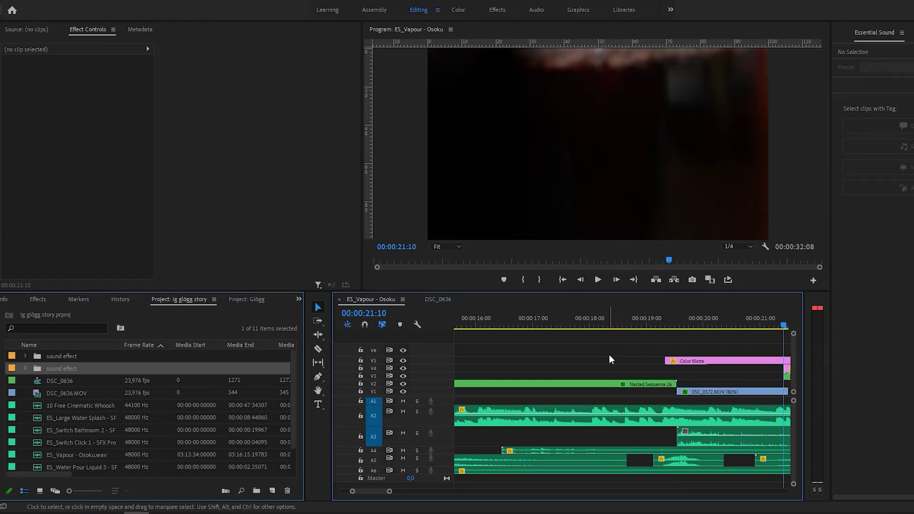
- Hide tracks V5 and V4 and scrub from 21:08 to 21:11 through the Color Matte fade
key("=")
left_click(530, 361)
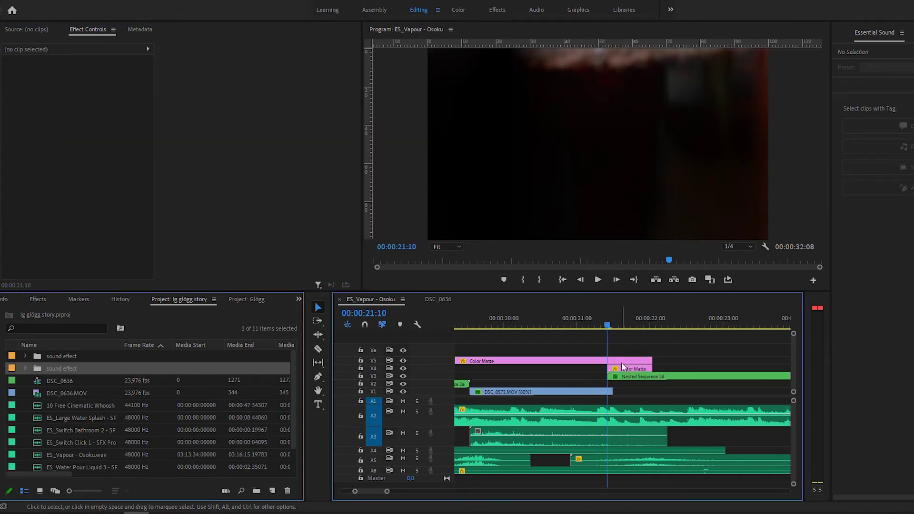
left_click(402, 360)
left_click(403, 368)
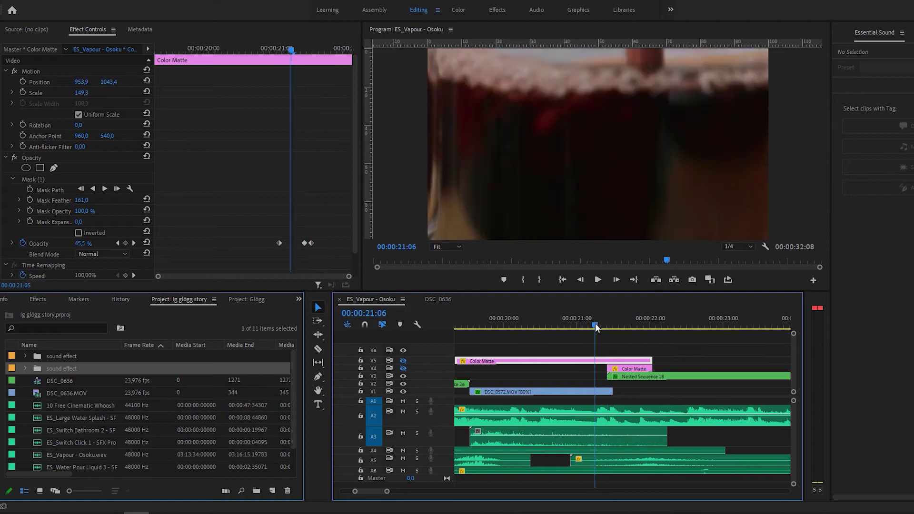
left_click(601, 326)
left_click_drag(602, 327, 609, 324)
- Select Nested Sequence 18 on V3 and step frame by frame, settling on 21:10
left_click(632, 374)
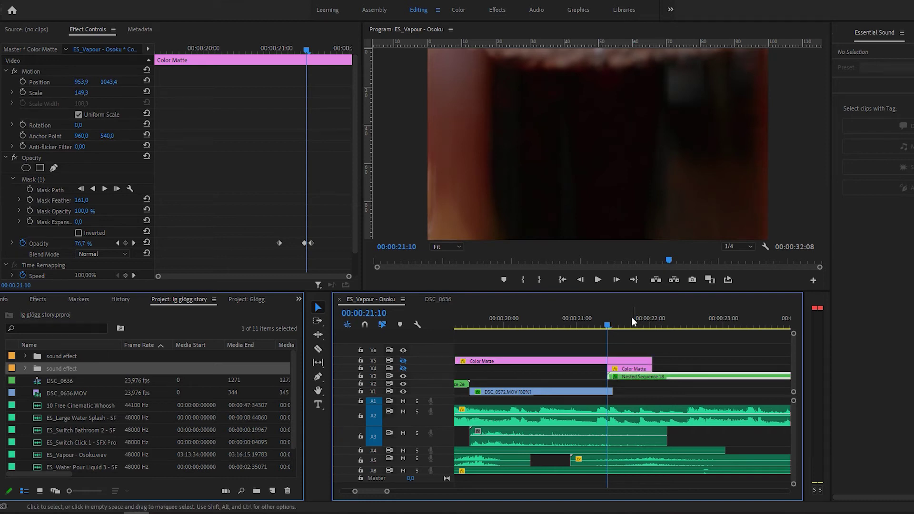
left_click(580, 280)
left_click(612, 279)
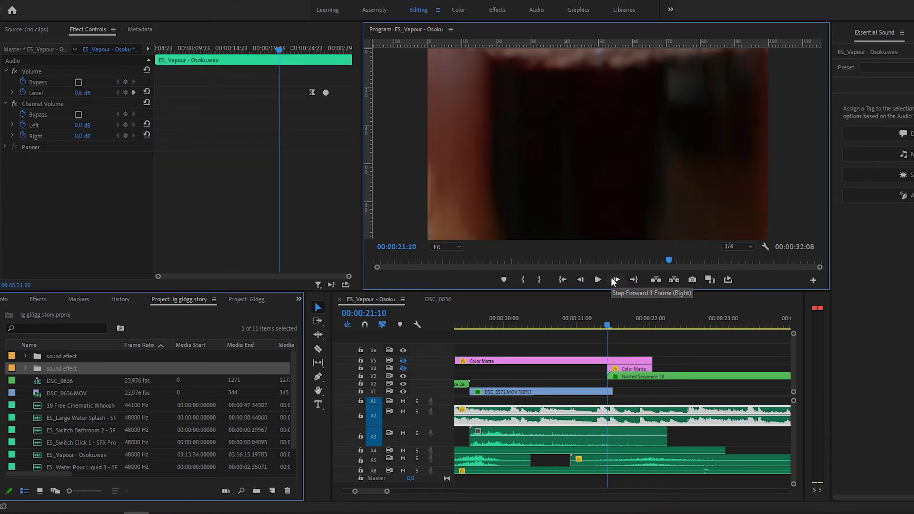
left_click(614, 280)
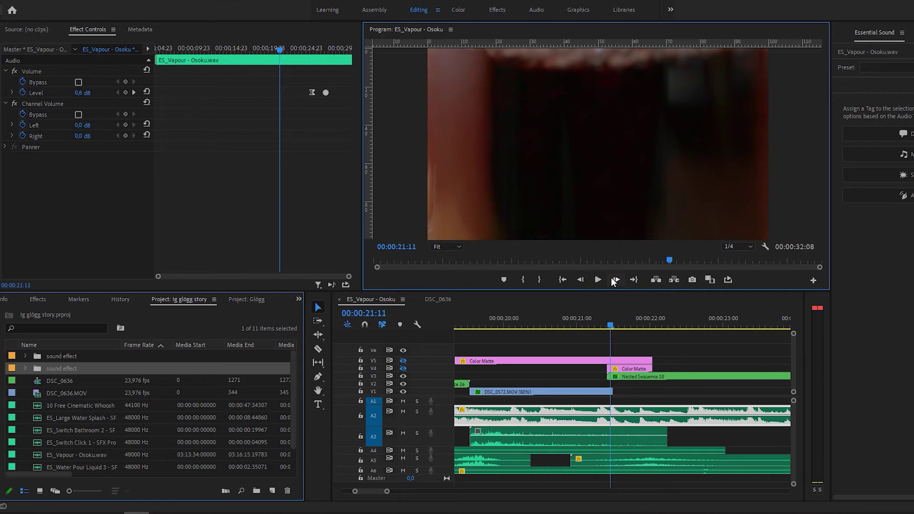
left_click(582, 281)
left_click(582, 281)
left_click(616, 279)
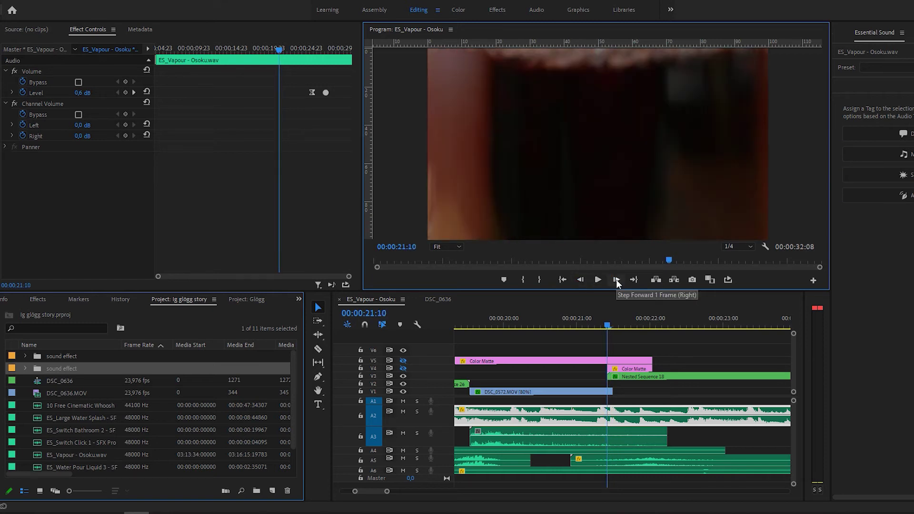
left_click(585, 281)
left_click(616, 280)
- Select the Color Matte's Opacity keyframes, trim its start later, and scrub to check the fade
left_click(612, 360)
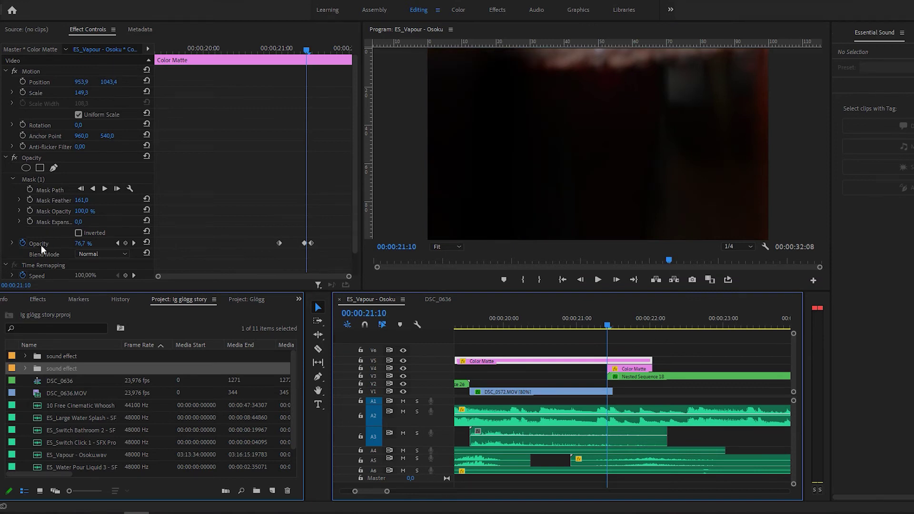
left_click(41, 244)
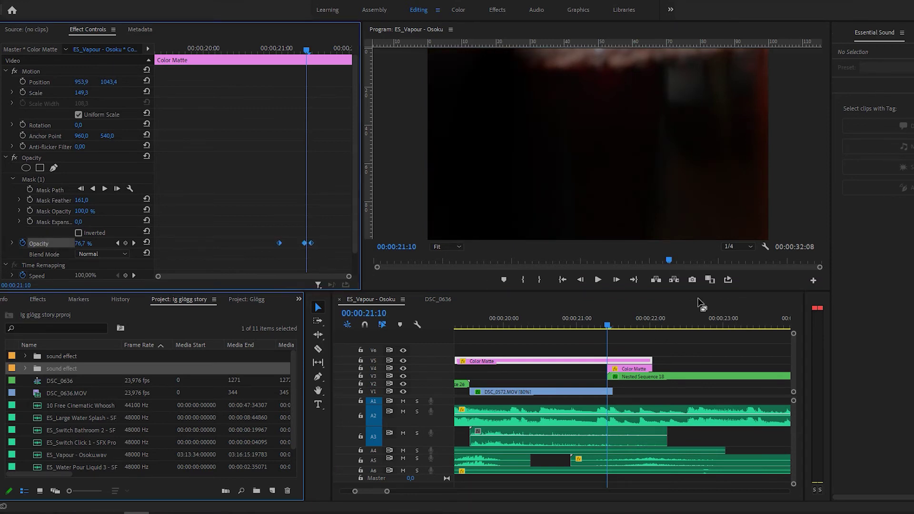
key("ctrl+z")
left_click(581, 360)
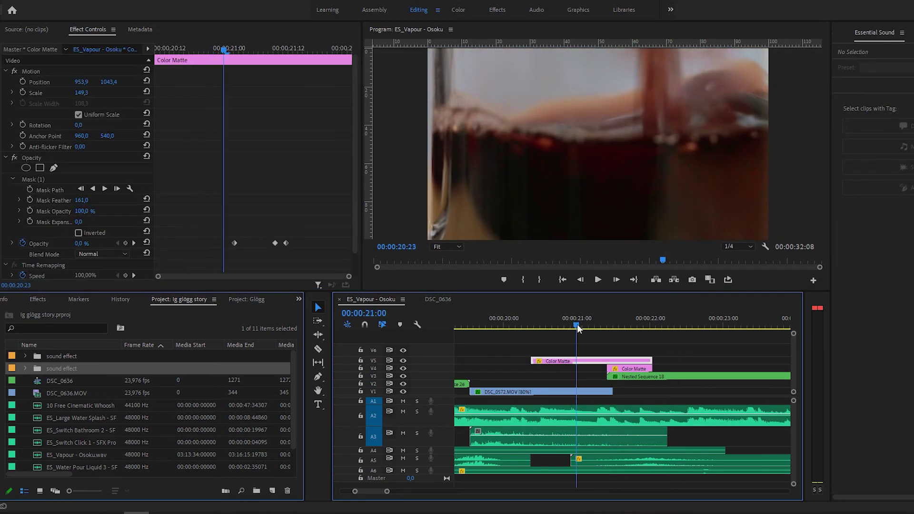
left_click_drag(577, 326, 608, 333)
- Select Nested Sequence 18 and scrub its movement, parking the playhead at 21:11
left_click(615, 377)
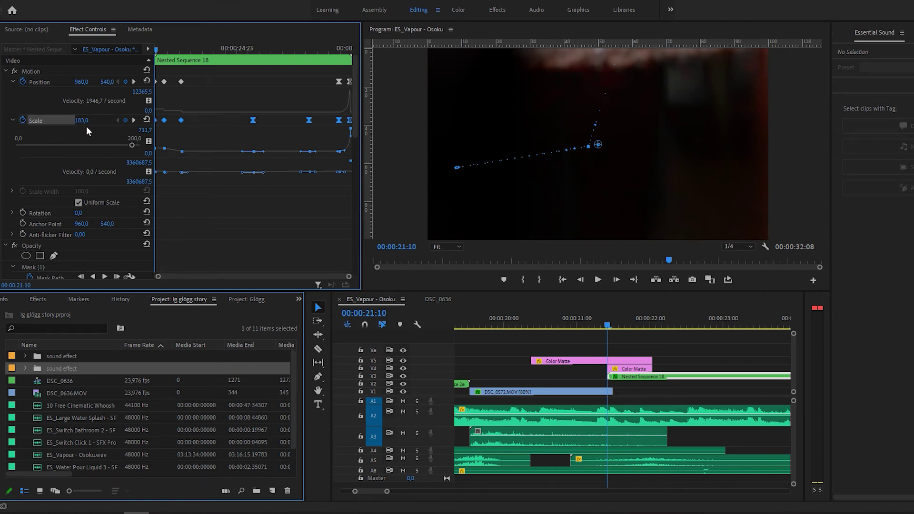
mouse_move(611, 327)
left_mouse_down()
mouse_move(624, 329)
mouse_move(607, 327)
left_mouse_up()
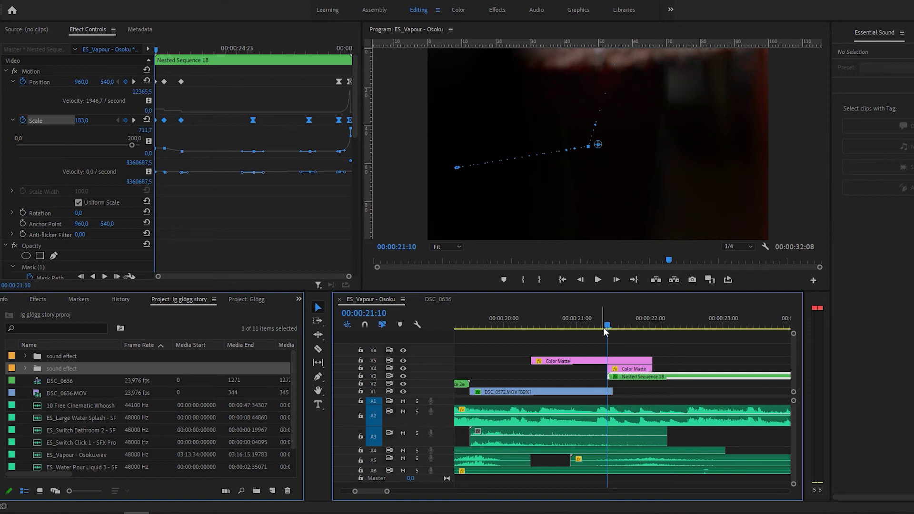
scroll(357, 271, "down", 3)
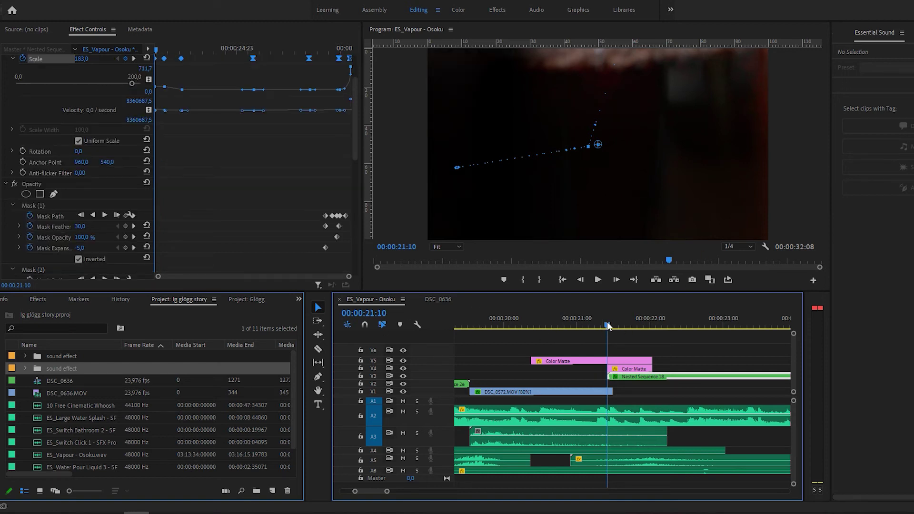
left_click(611, 326)
- Select its Position keyframes and scrub the push-in forward to 22:02 (Scale 158.7)
scroll(243, 219, "up", 3)
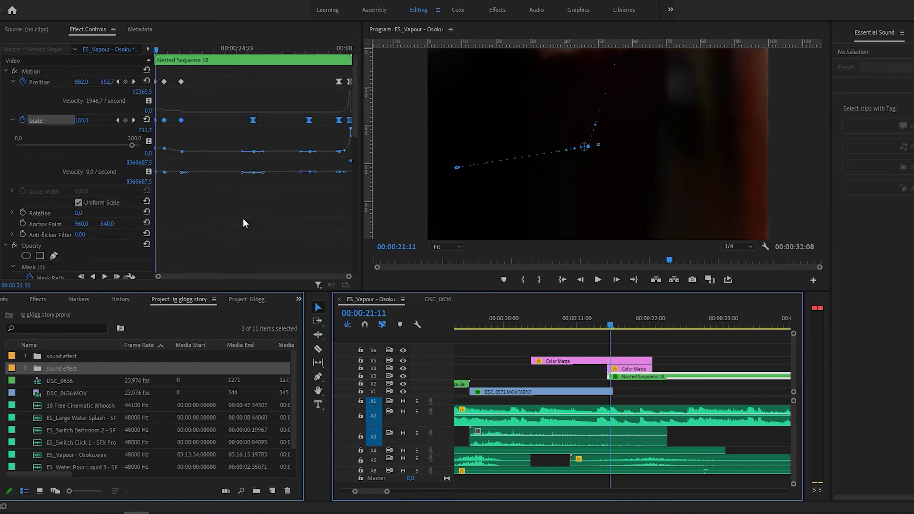
left_click(34, 87)
left_click(615, 325)
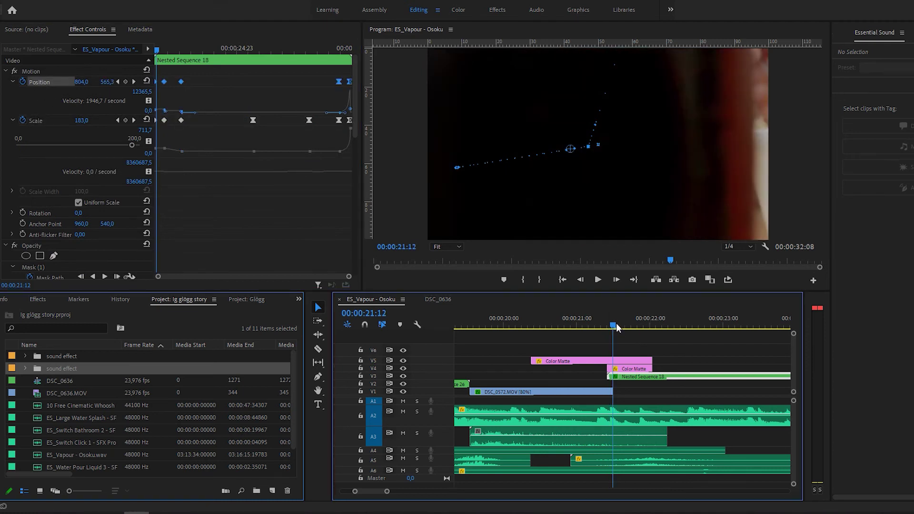
left_click_drag(616, 326, 659, 329)
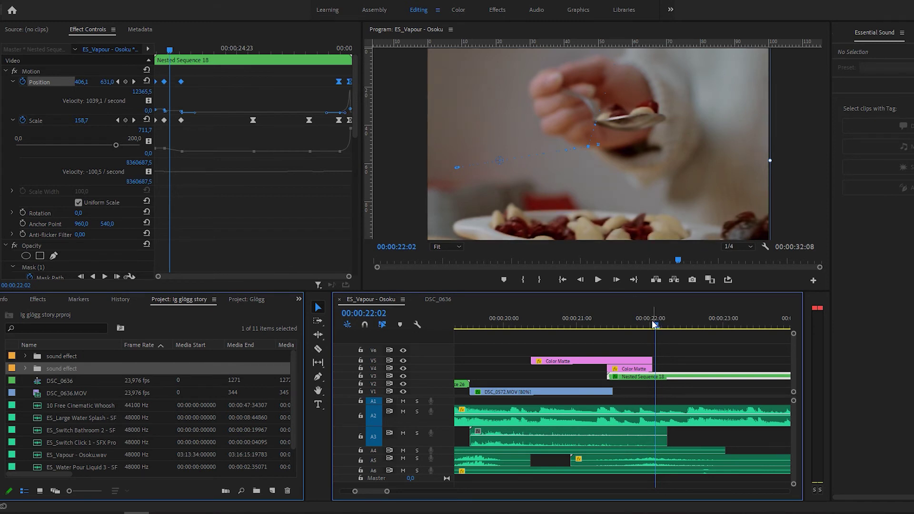
- Scrub Nested Sequence 18 forward from 21:18 through 22:10 and 23:14 toward the cup shot
left_click(632, 325)
left_click_drag(633, 326, 652, 326)
left_click(46, 83)
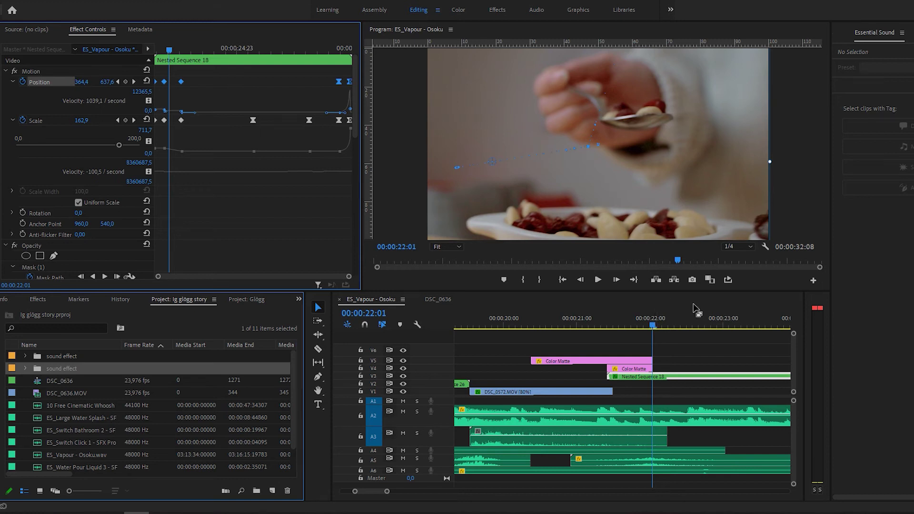
left_click(656, 326)
left_click_drag(657, 325, 708, 318)
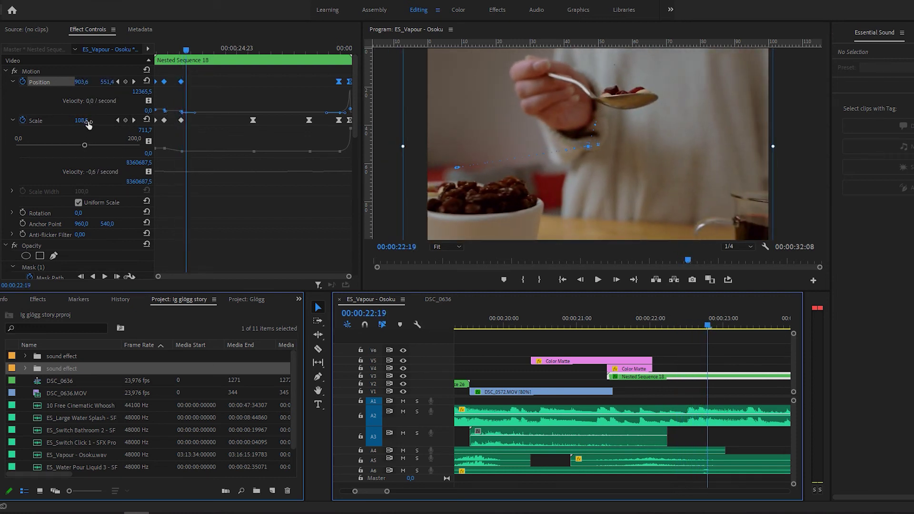
left_click_drag(707, 323, 791, 327)
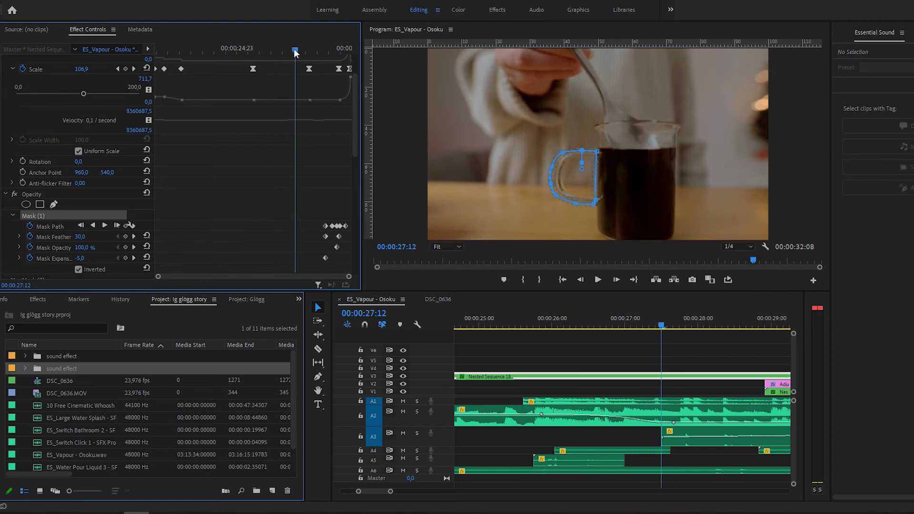
- Advance to 28:20 and toggle between the inverted cup-outline Mask (1) and rectangle Mask (2)
left_click_drag(296, 51, 320, 51)
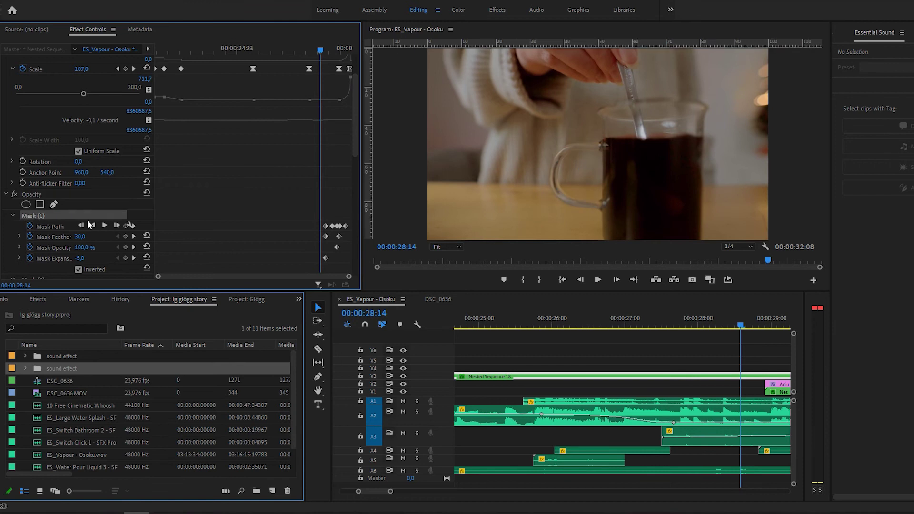
left_click_drag(322, 49, 326, 47)
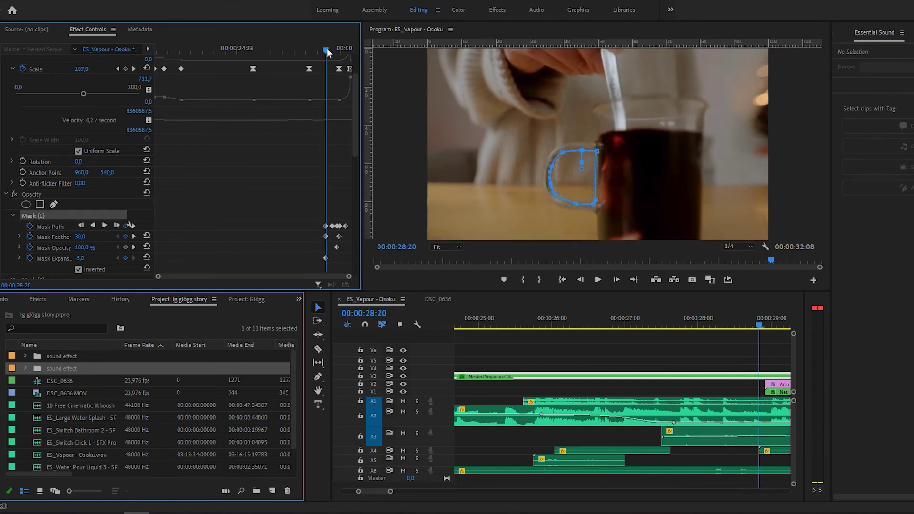
scroll(216, 235, "down", 4)
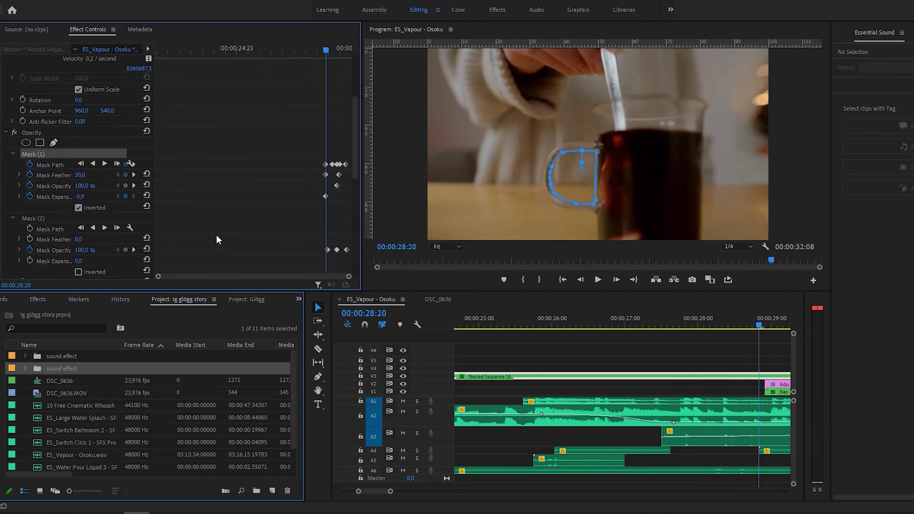
left_click(38, 197)
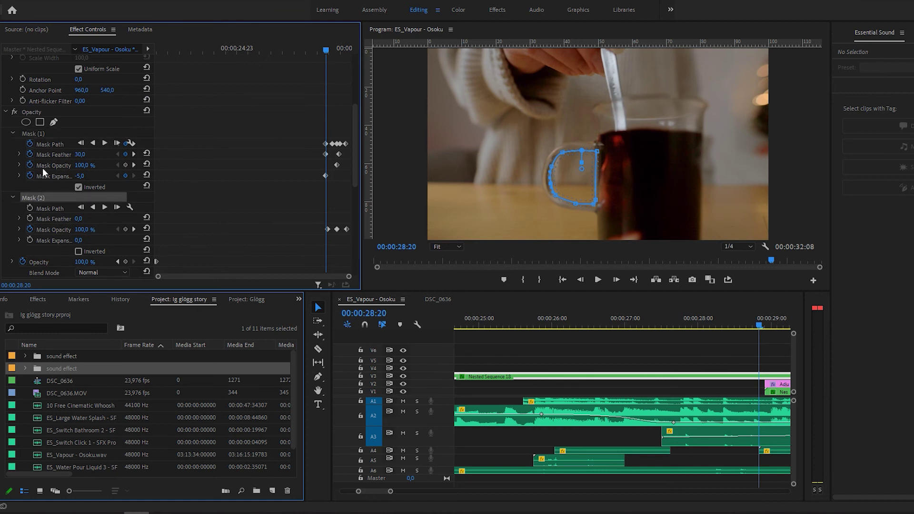
left_click(45, 134)
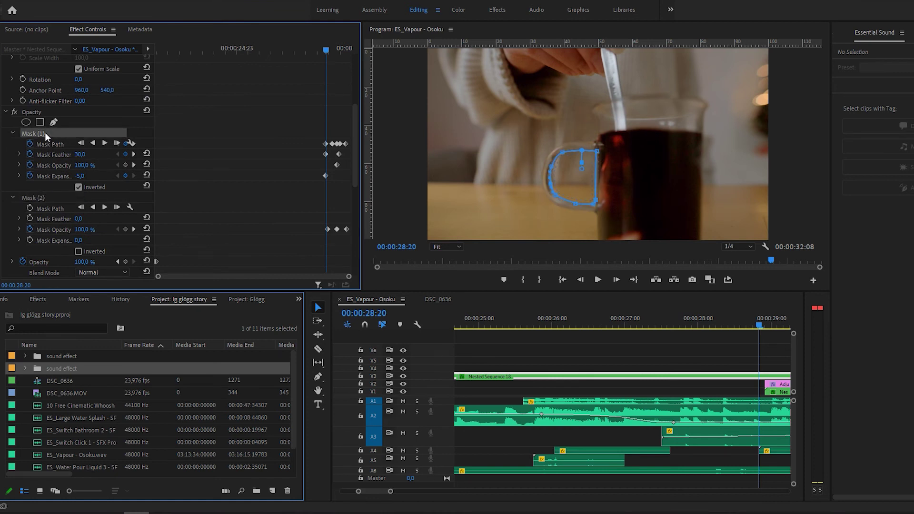
left_click(41, 196)
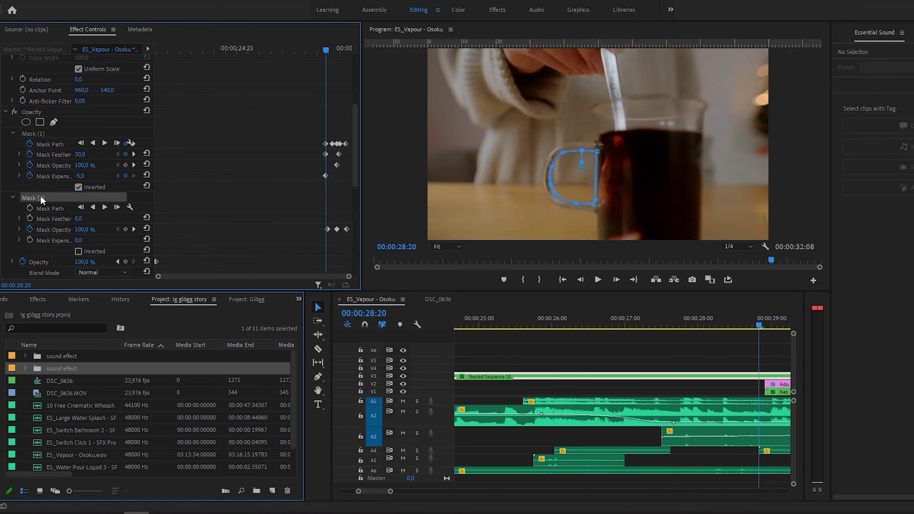
left_click(44, 136)
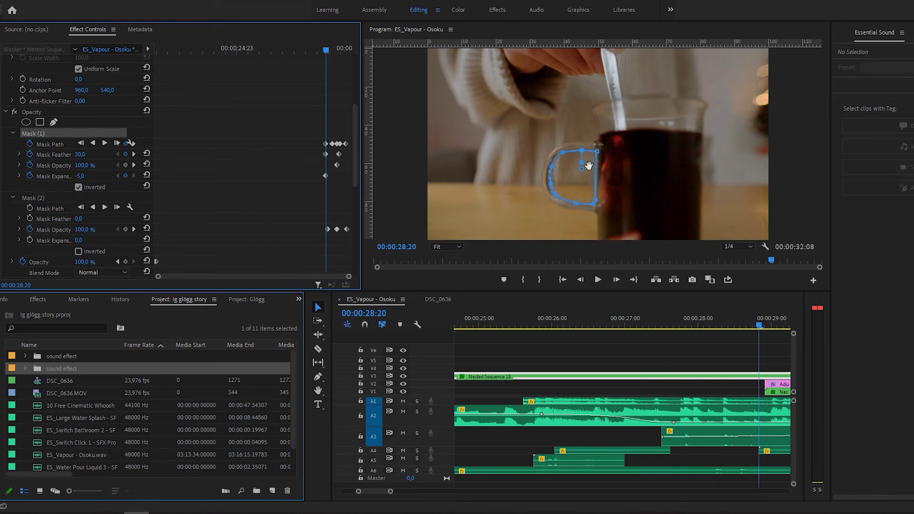
left_click(50, 199)
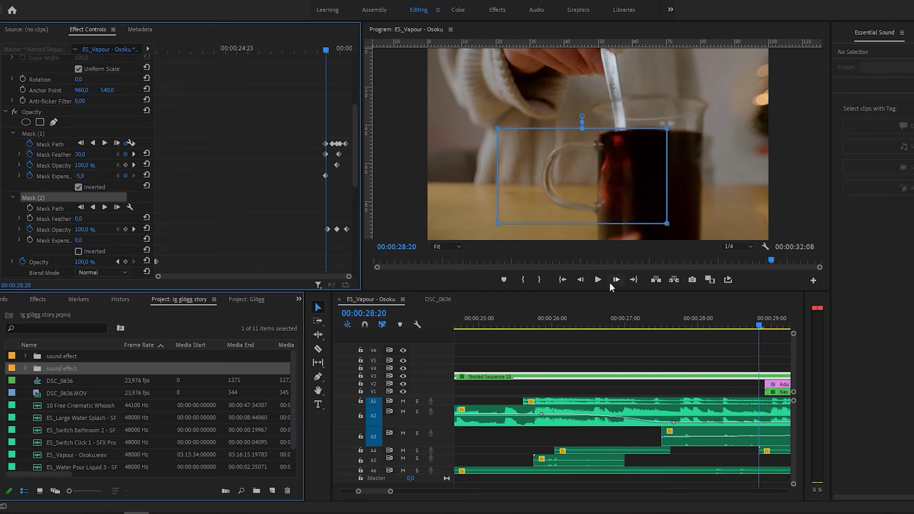
- Scrub from 29:01 to 29:03 as the rectangle fades to 82.5%, and select that Position keyframe
left_click(773, 325)
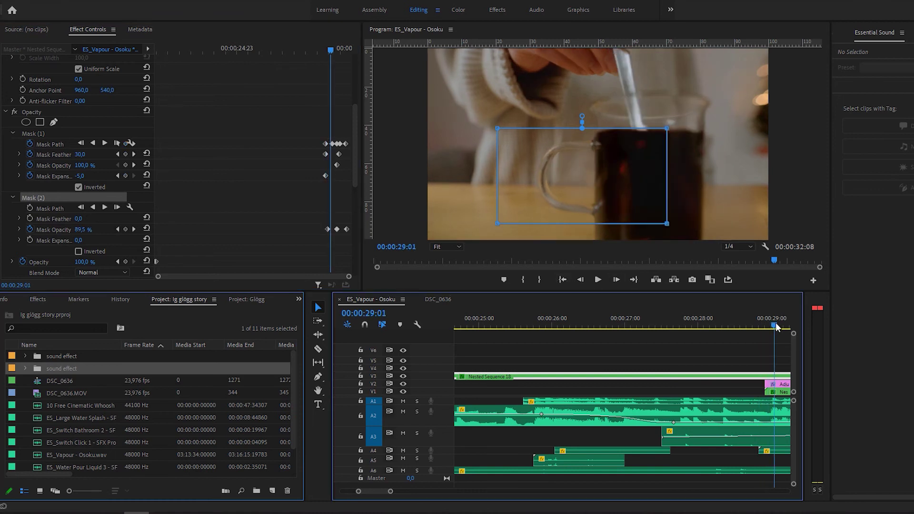
left_click_drag(776, 328, 782, 327)
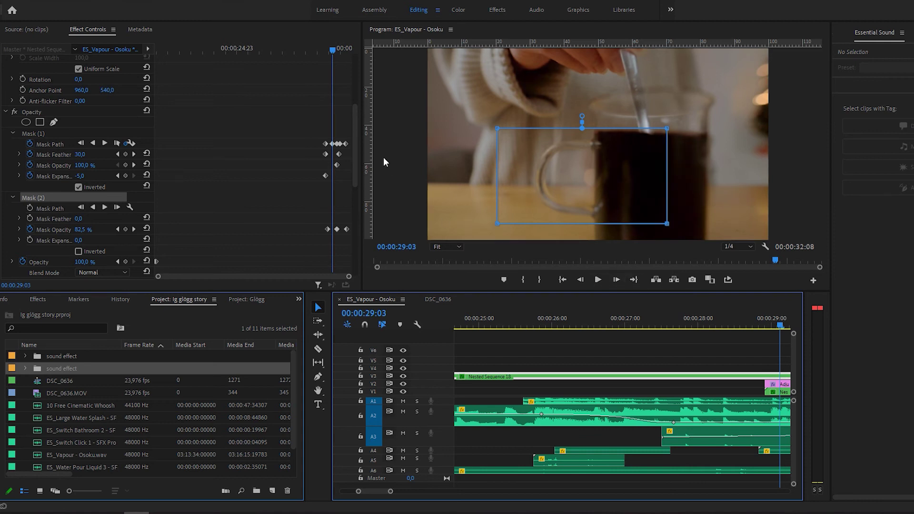
left_click_drag(354, 167, 362, 122)
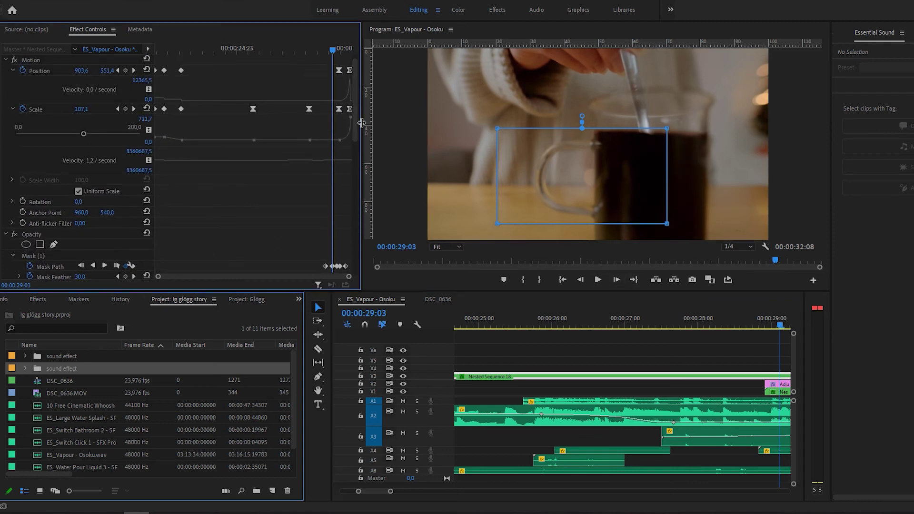
left_click(339, 70)
- Select all Scale keyframes and step frame by frame from 29:03 to 29:13 through the zoom
left_click(38, 109)
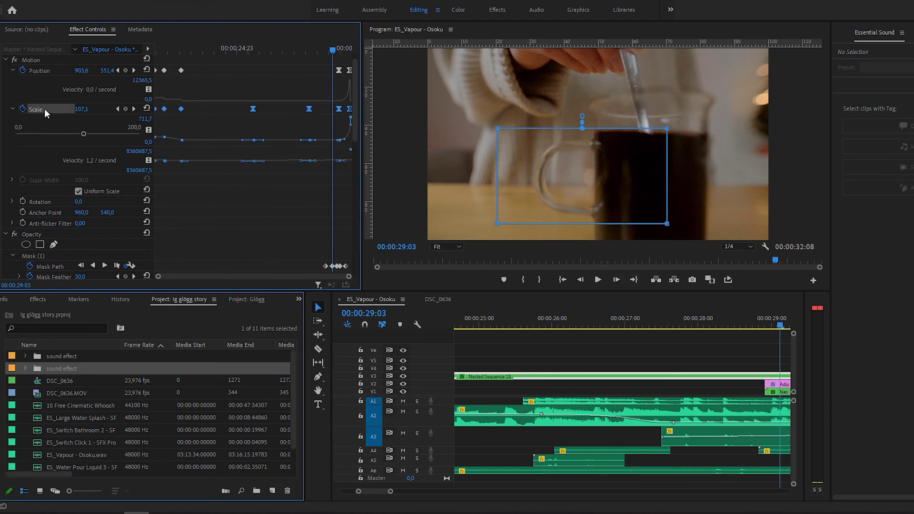
left_click(616, 280)
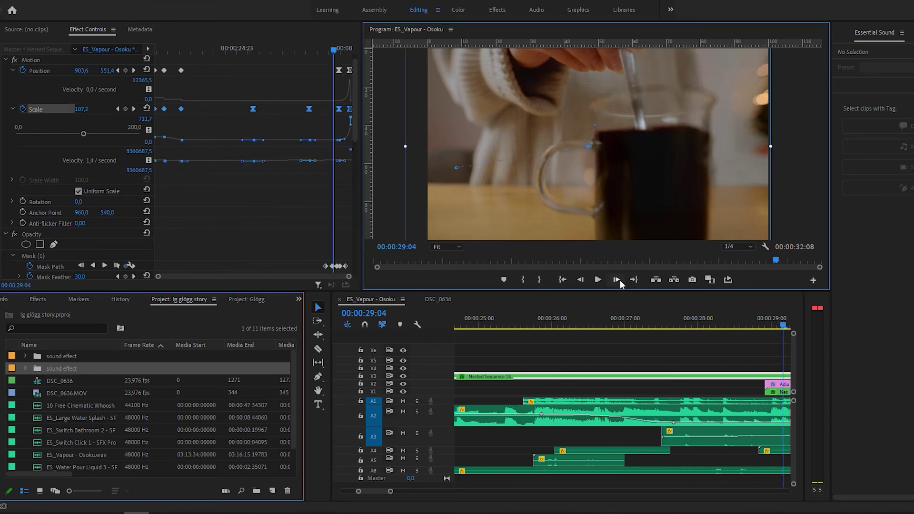
left_click(617, 280)
left_click(617, 280)
left_click(621, 280)
left_click(620, 280)
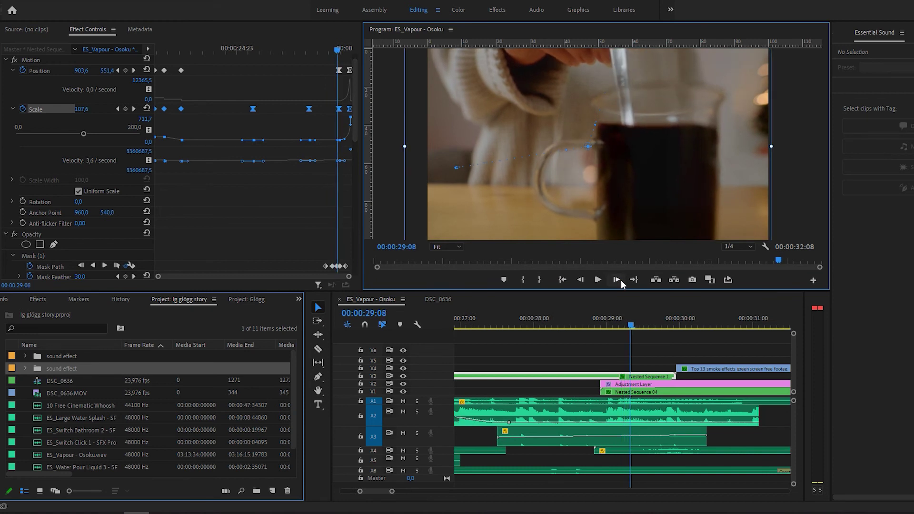
left_click(620, 280)
left_click(621, 279)
left_click(621, 280)
left_click(621, 280)
left_click(621, 280)
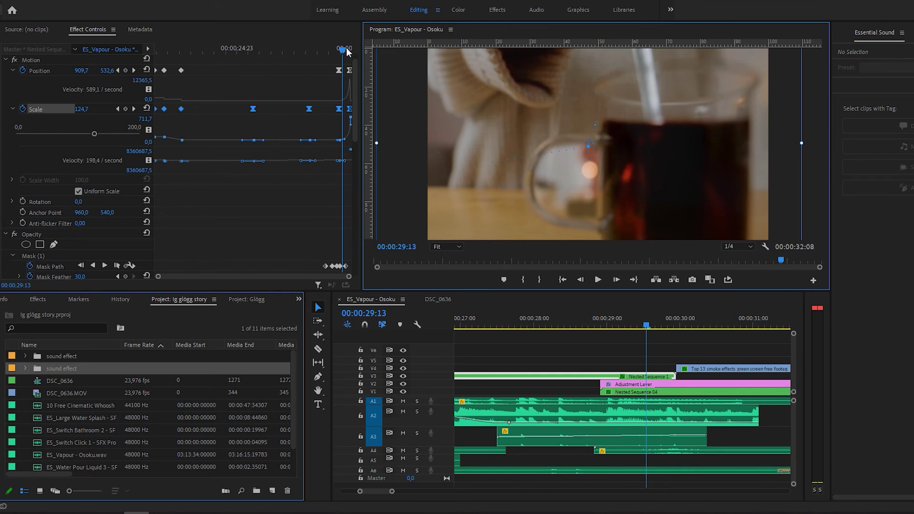
- Step back and forth around 29:14 to check the mask follows the glass
left_click(615, 281)
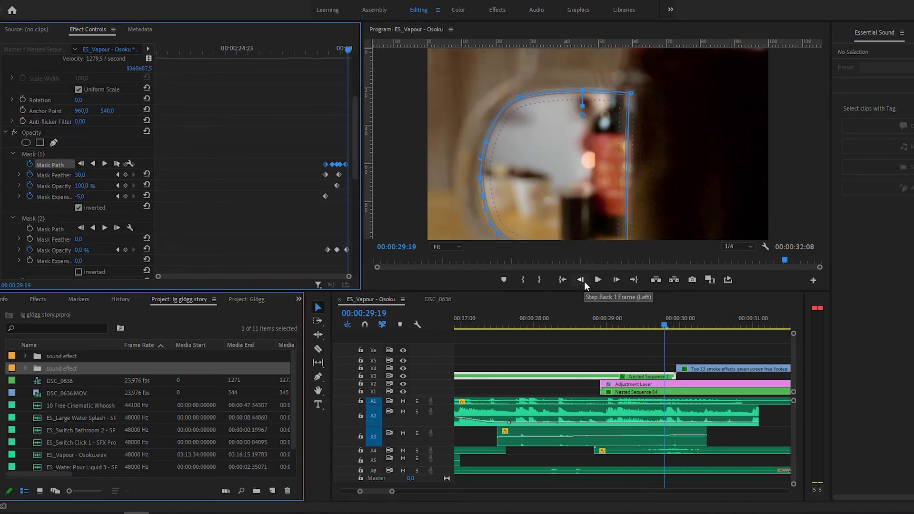
left_click(584, 282)
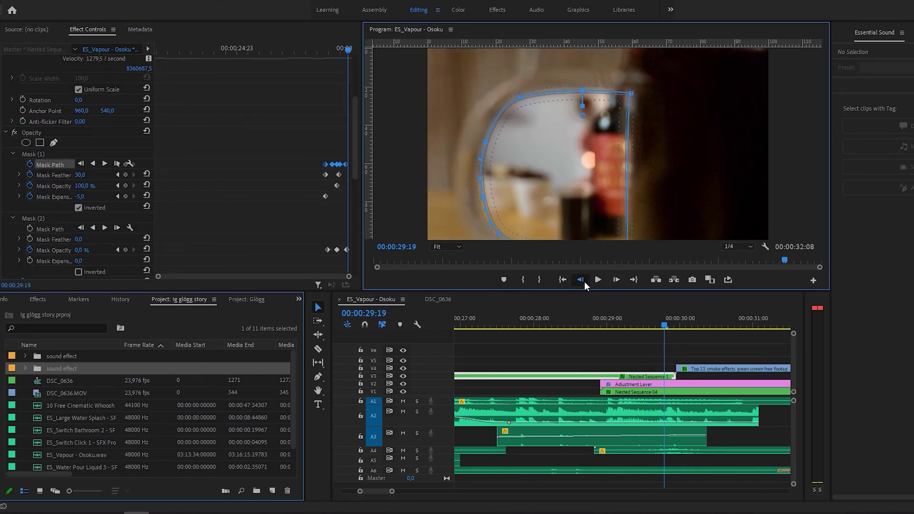
left_click(584, 282)
left_click(584, 282)
left_click(585, 282)
left_click(584, 281)
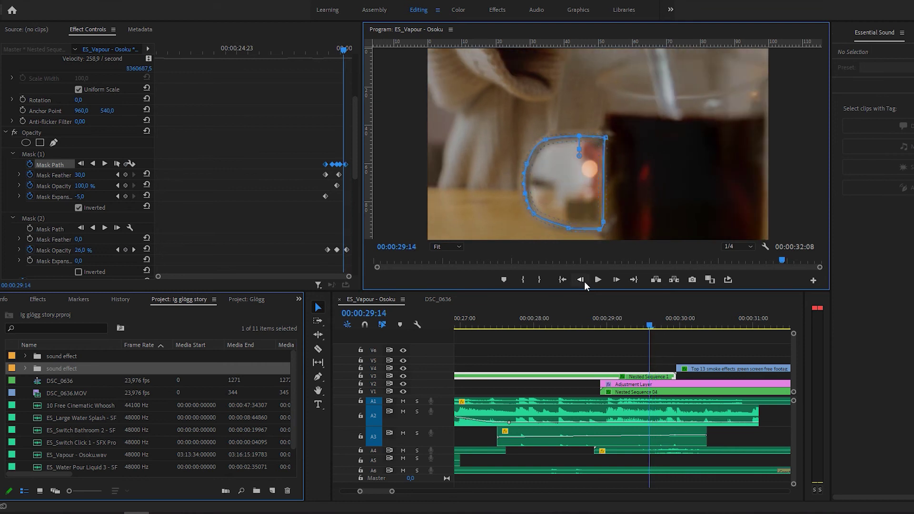
left_click(584, 281)
left_click(618, 281)
- Advance one frame at a time from 29:14 through 29:21 into the bottle shot at 29:23
left_click(617, 280)
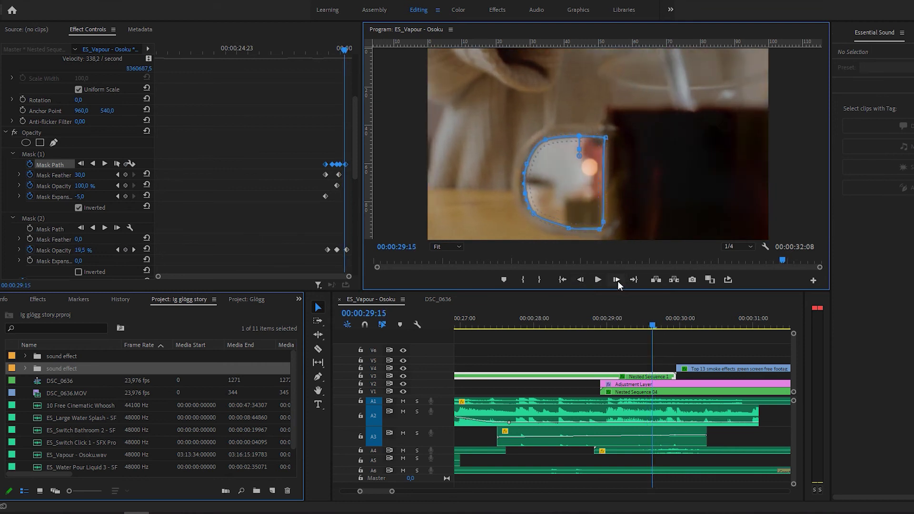
left_click(617, 281)
left_click(616, 280)
left_click(617, 281)
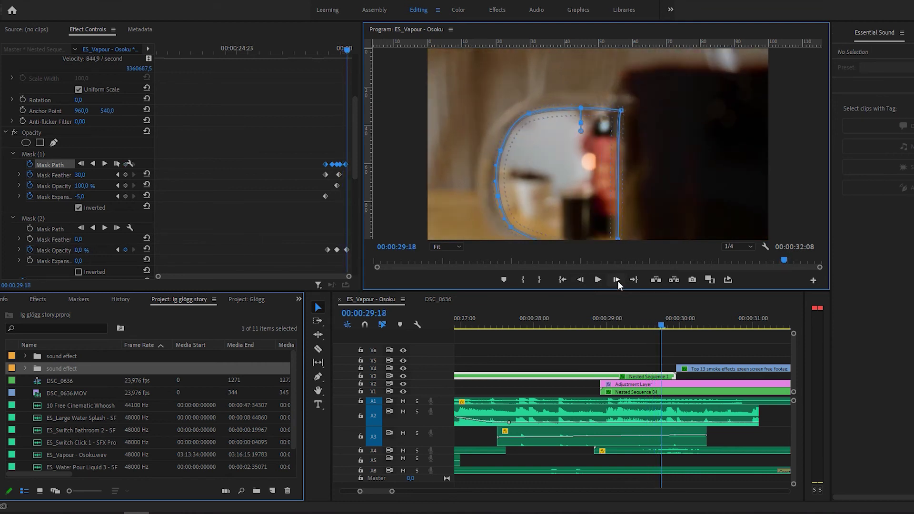
left_click(617, 280)
left_click(616, 280)
left_click(617, 280)
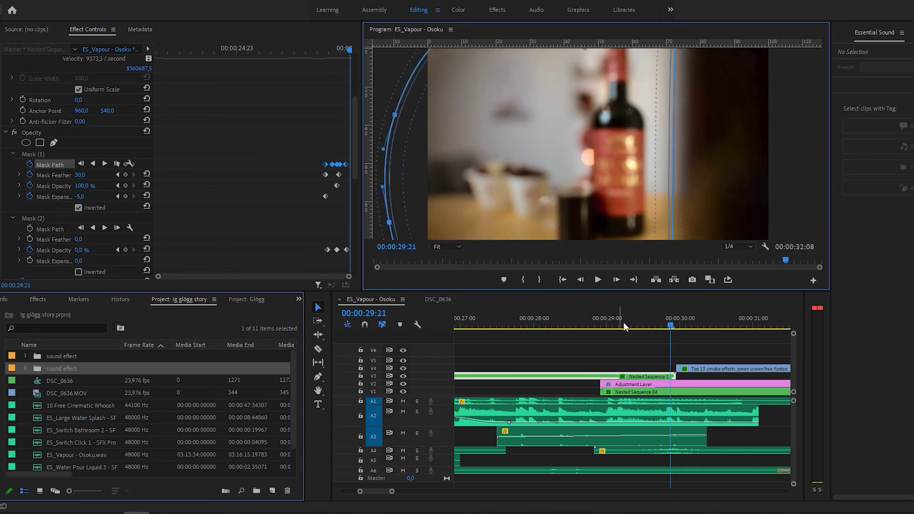
left_click(616, 280)
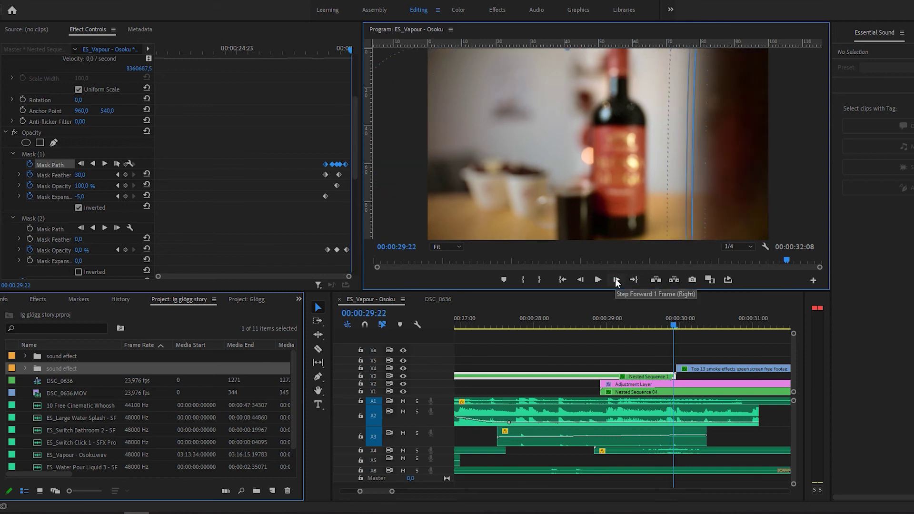
left_click(616, 280)
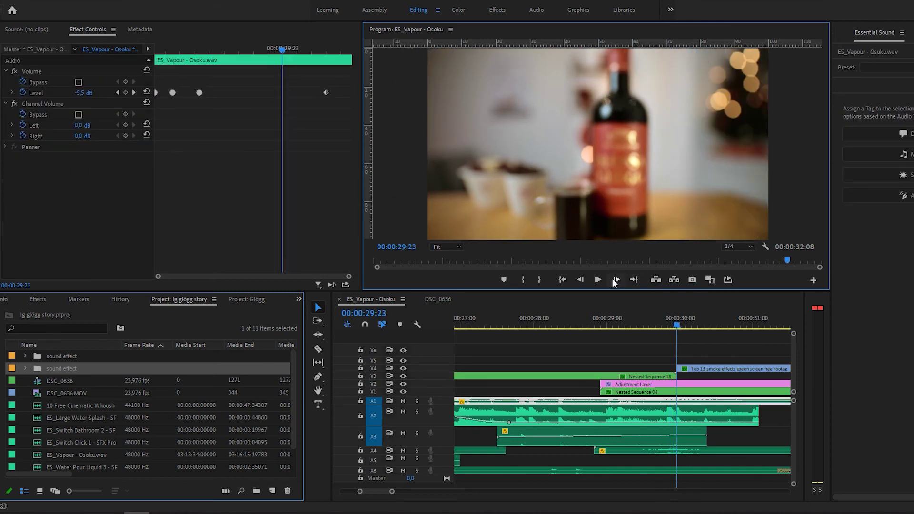
- Step frame by frame through the bottle shot from 29:23 to 30:03
left_click(580, 280)
left_click(616, 280)
left_click(616, 280)
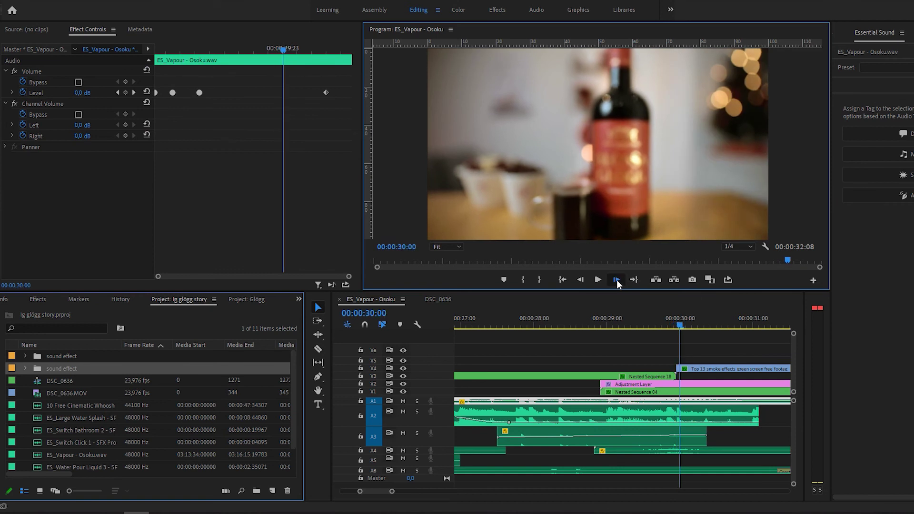
left_click(616, 279)
left_click(616, 280)
left_click(616, 280)
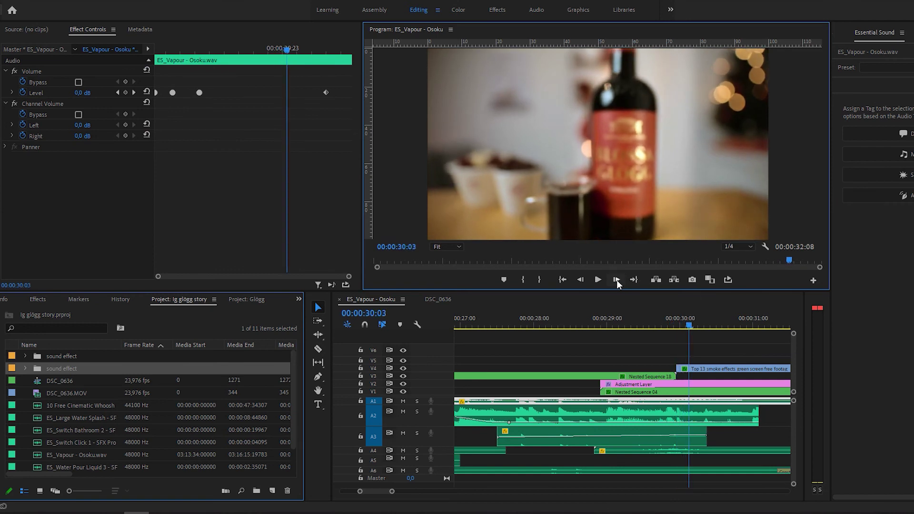
- Select Nested Sequence 04 and scrub its Time Remapping speed ramp around 29:22
left_click(711, 361)
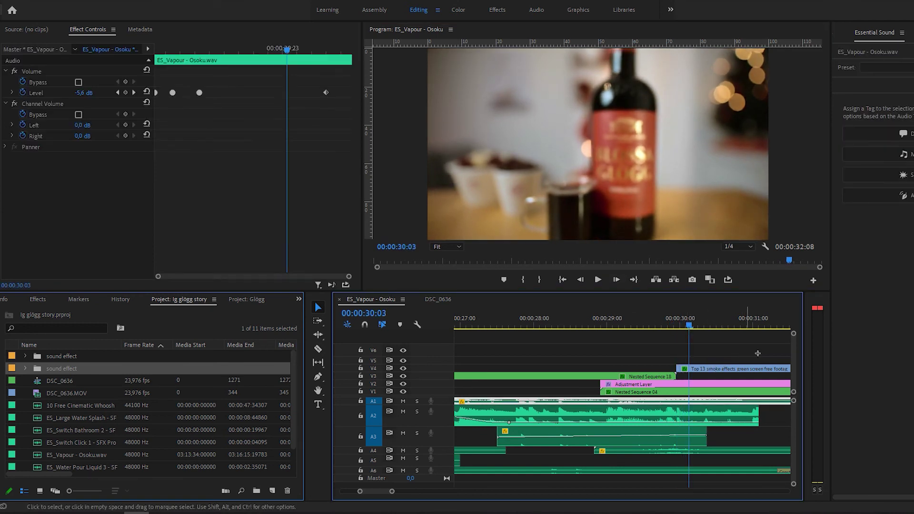
scroll(686, 361, "down", 2)
left_click(664, 369)
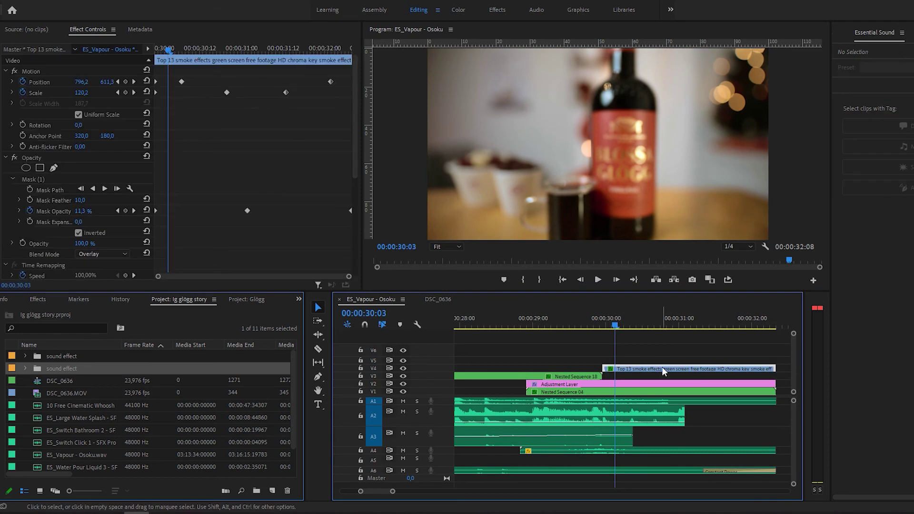
left_click(654, 377)
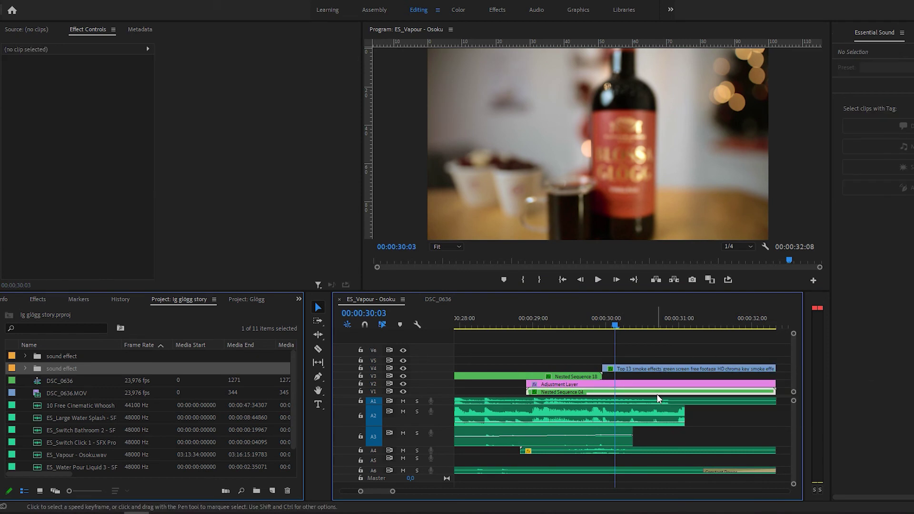
left_click(657, 395)
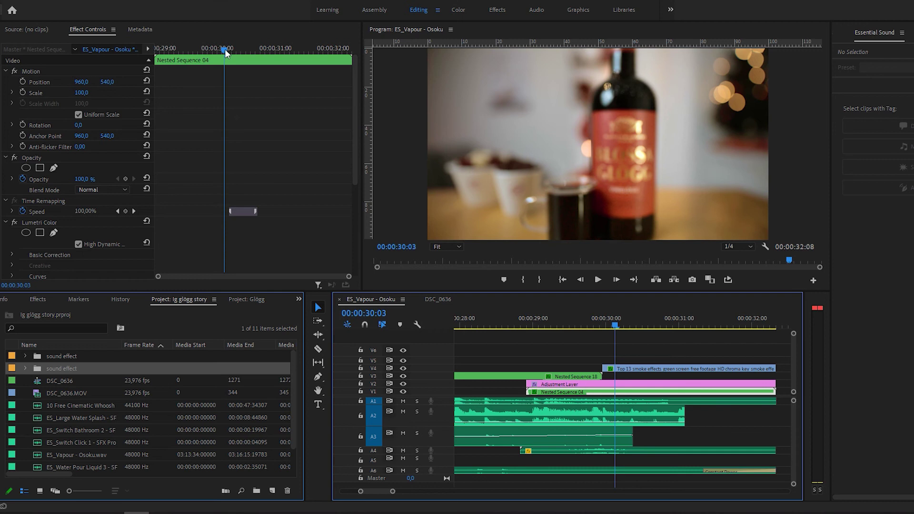
left_click_drag(225, 50, 285, 56)
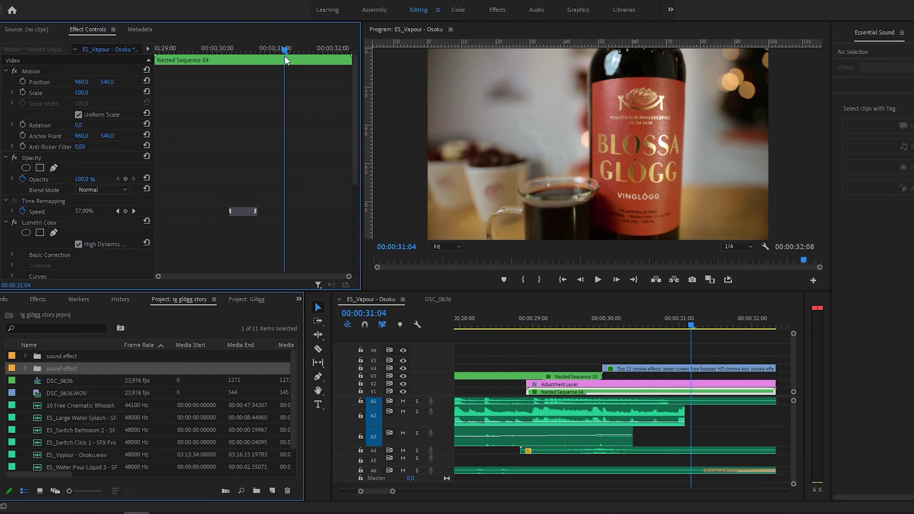
mouse_move(284, 56)
left_mouse_down()
mouse_move(250, 58)
mouse_move(272, 61)
left_mouse_up()
- Select the SMOKE clip, show its Position keyframes and scrub from 30:01 to 30:05
left_click(653, 369)
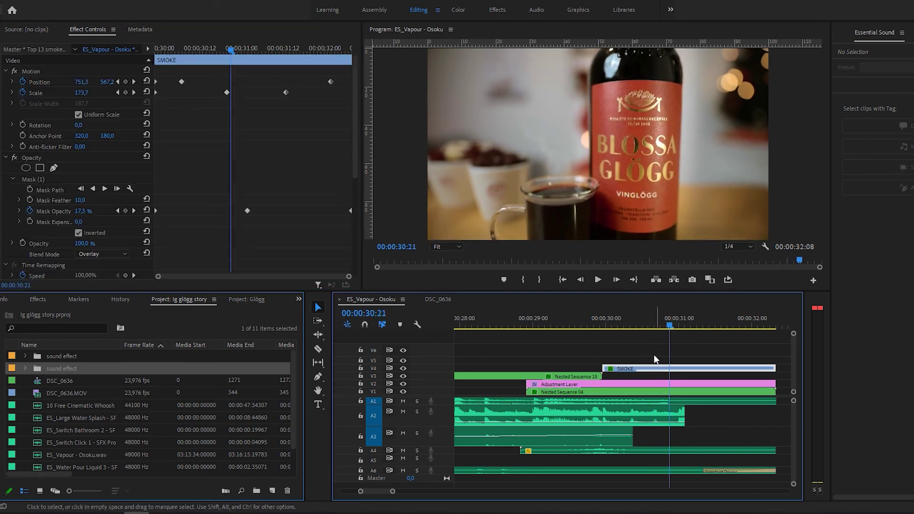
left_click(647, 324)
left_click_drag(647, 324, 627, 327)
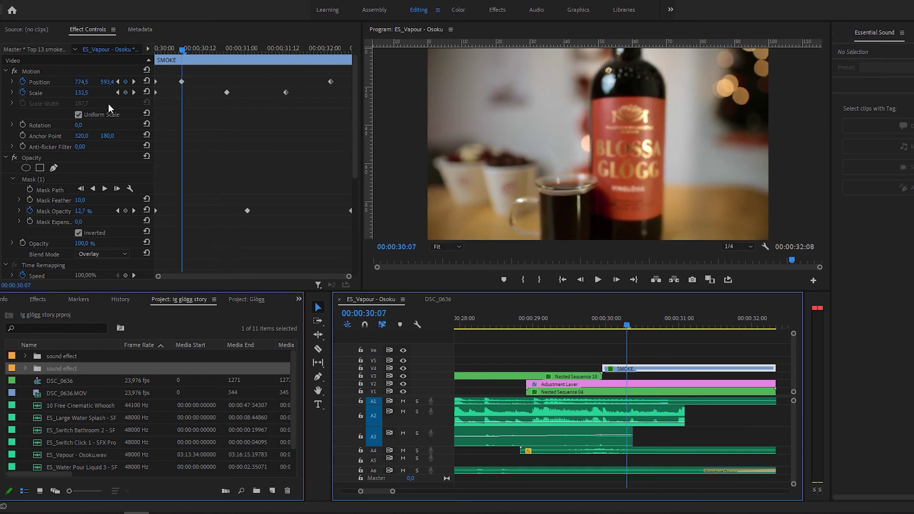
left_click(58, 82)
left_click(609, 324)
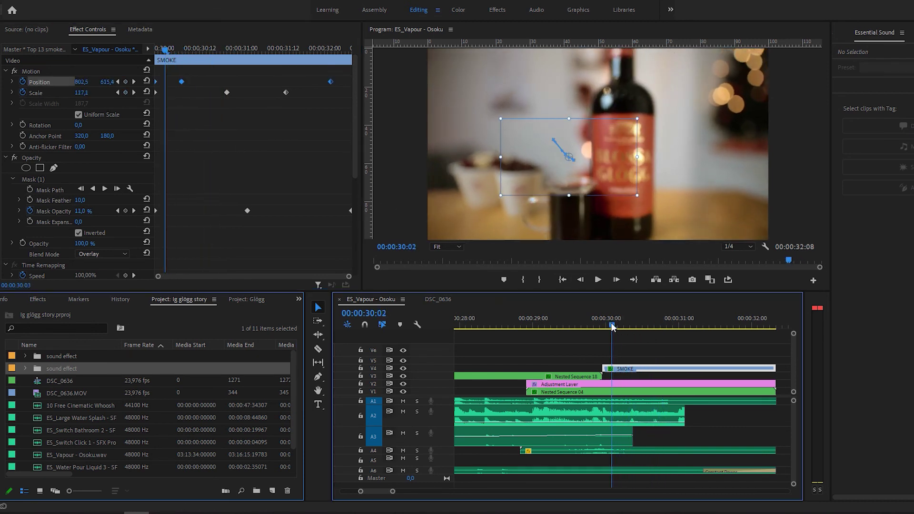
left_click_drag(609, 324, 620, 325)
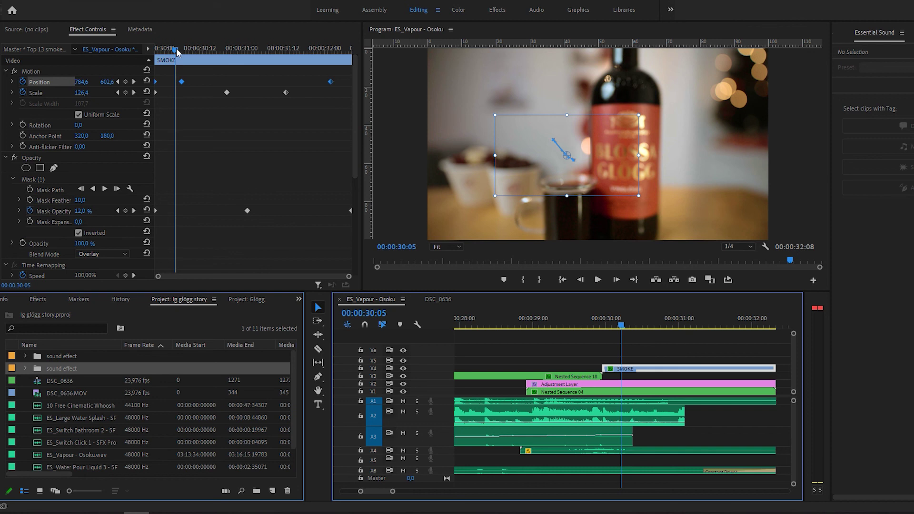
- Scrub the smoke overlay through 30:21 and 31:11 to the end of its clip
left_click_drag(176, 51, 252, 52)
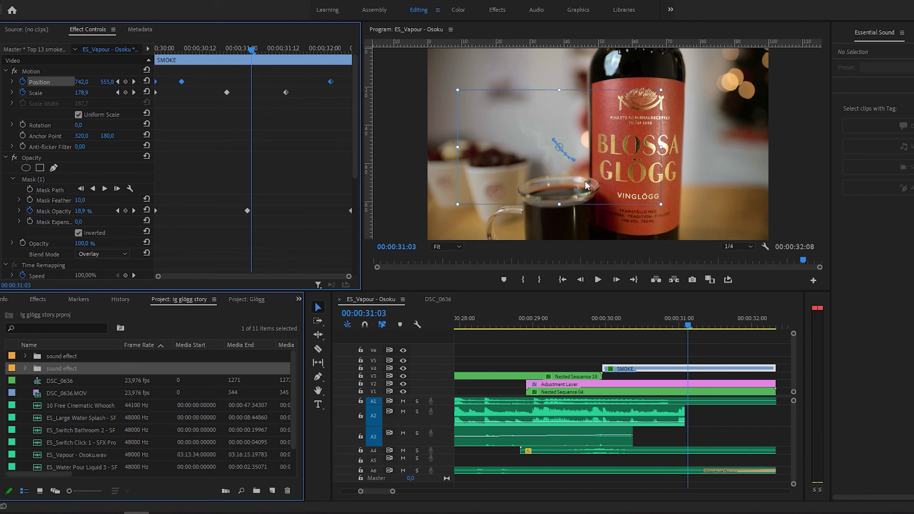
left_click(279, 48)
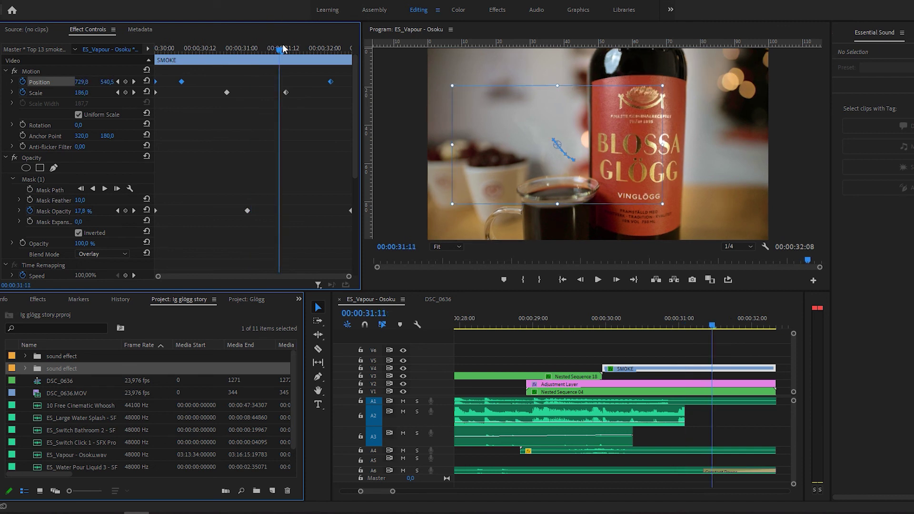
mouse_move(282, 48)
left_mouse_down()
mouse_move(299, 47)
mouse_move(272, 48)
mouse_move(313, 50)
mouse_move(280, 49)
left_mouse_up()
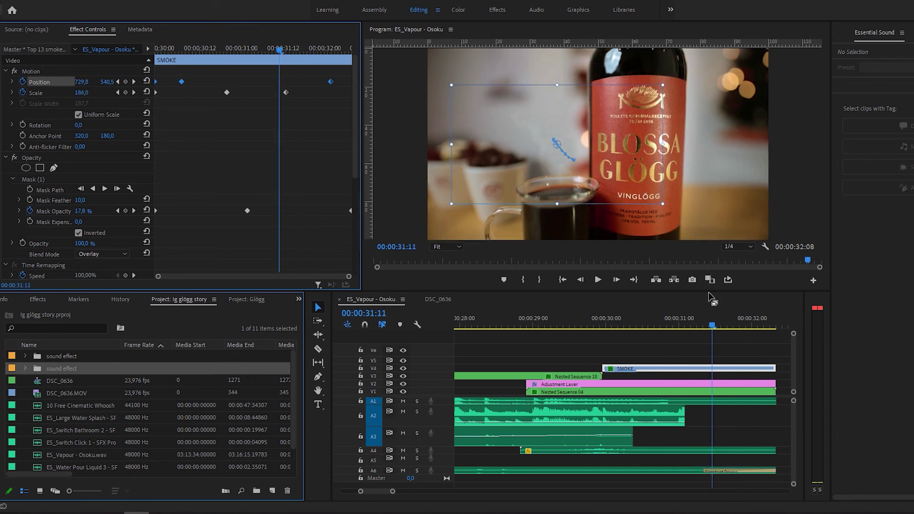
left_click_drag(712, 326, 564, 334)
- Fit the whole sequence from the start, collapse the video tracks and minimise audio track heights
key("Home")
key("backslash")
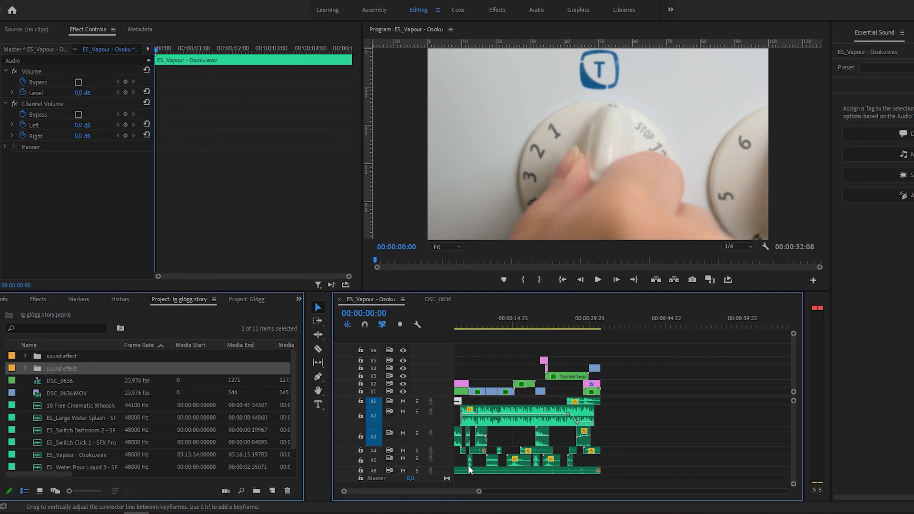
left_click(467, 465)
key("equal")
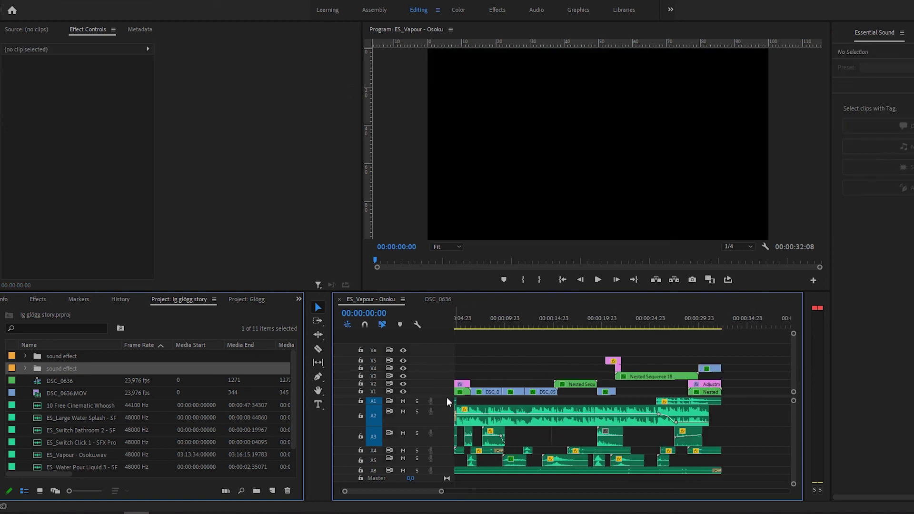
left_click_drag(446, 386, 446, 331)
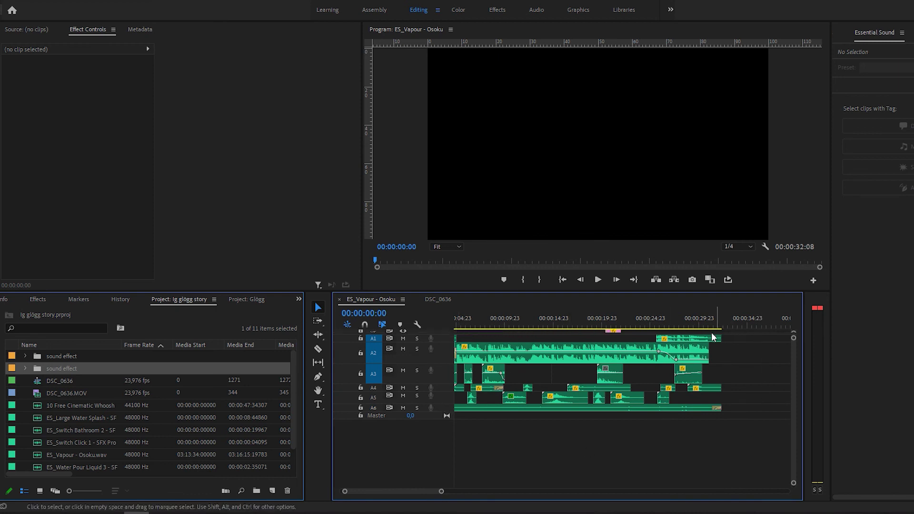
key("shift+minus")
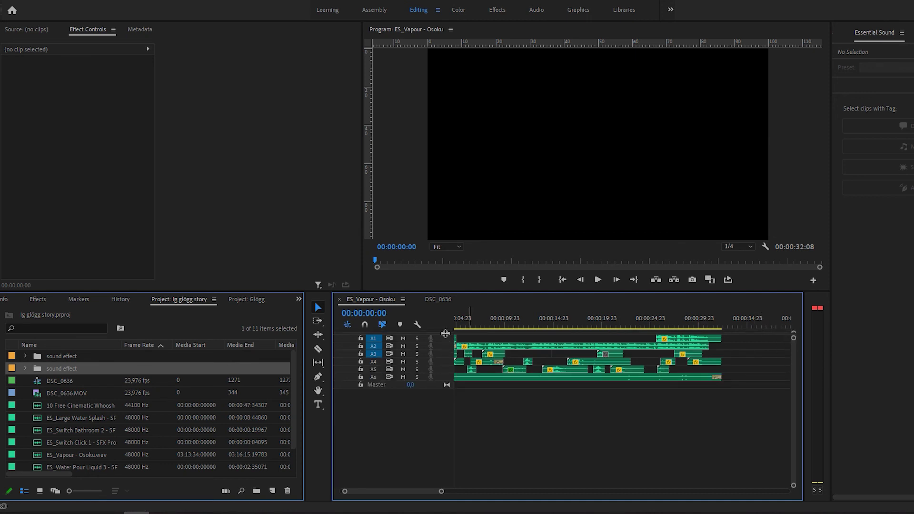
left_click_drag(460, 325, 510, 323)
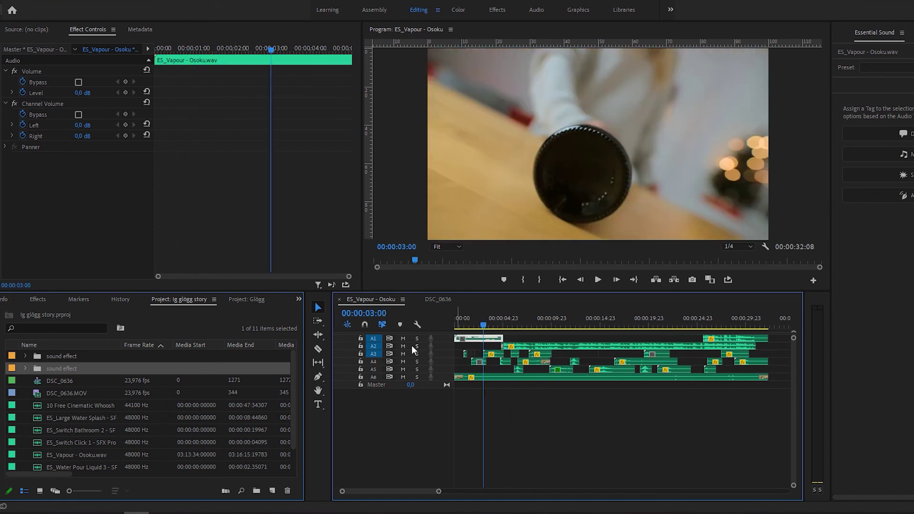